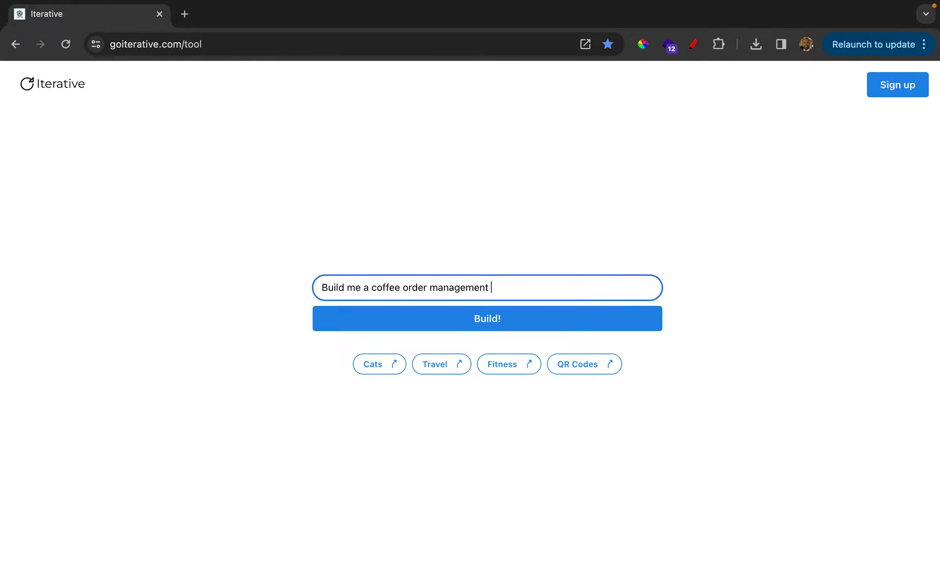
Generate an app from the prompt "Build me a coffee order management system" and look over the result
click(563, 314)
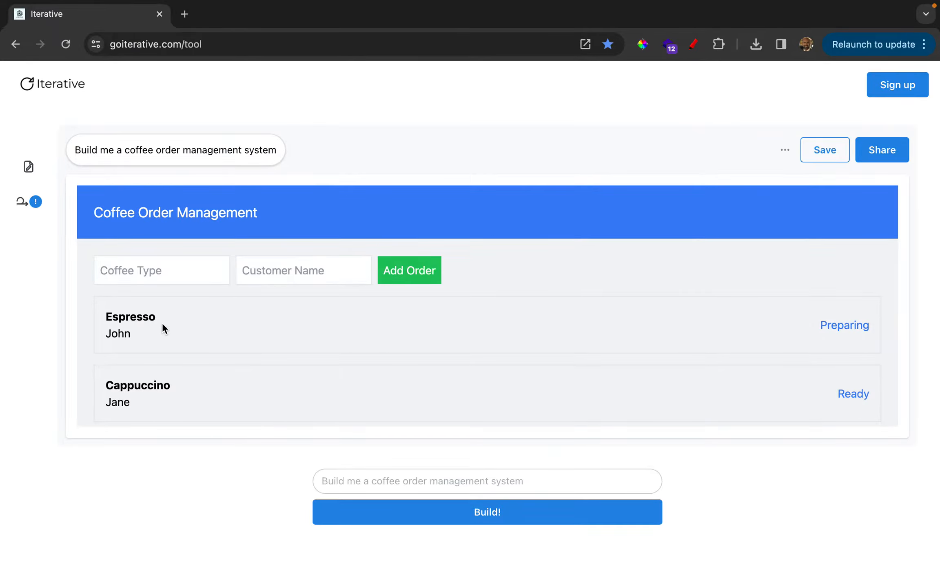
scroll(162, 324, down, 3)
scroll(163, 323, up, 3)
Read the initial recommendation in the potential iterations and review the sample orders in the generated app
click(21, 202)
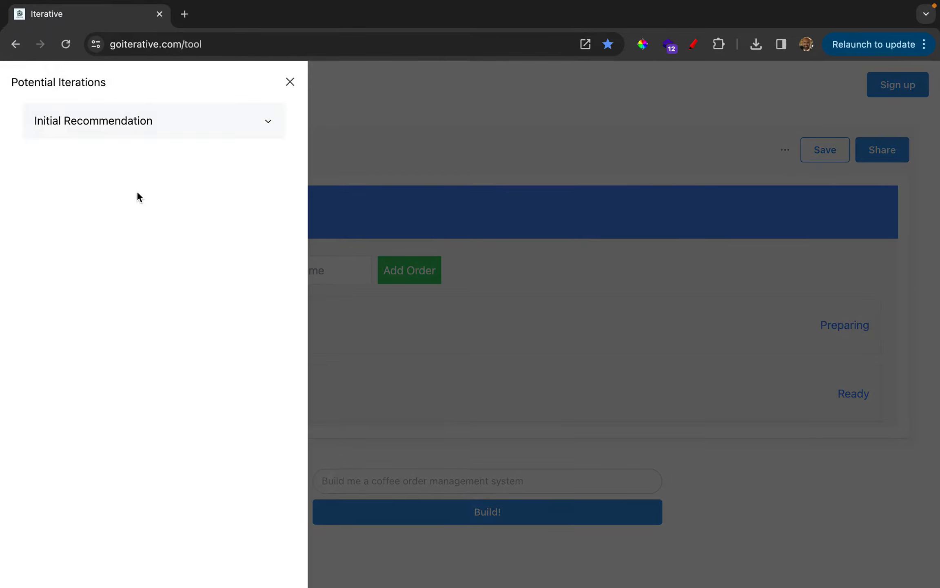
click(140, 129)
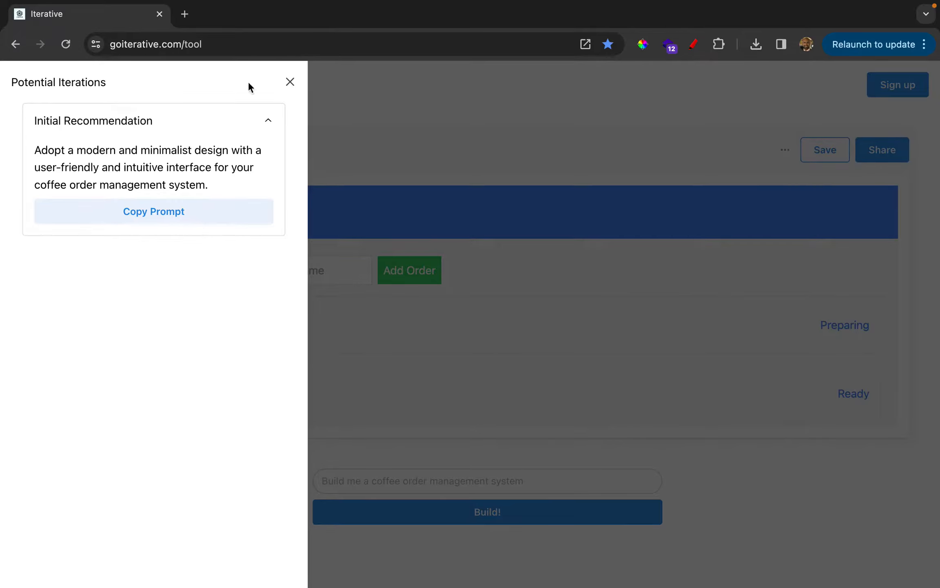
click(291, 83)
scroll(292, 379, down, 3)
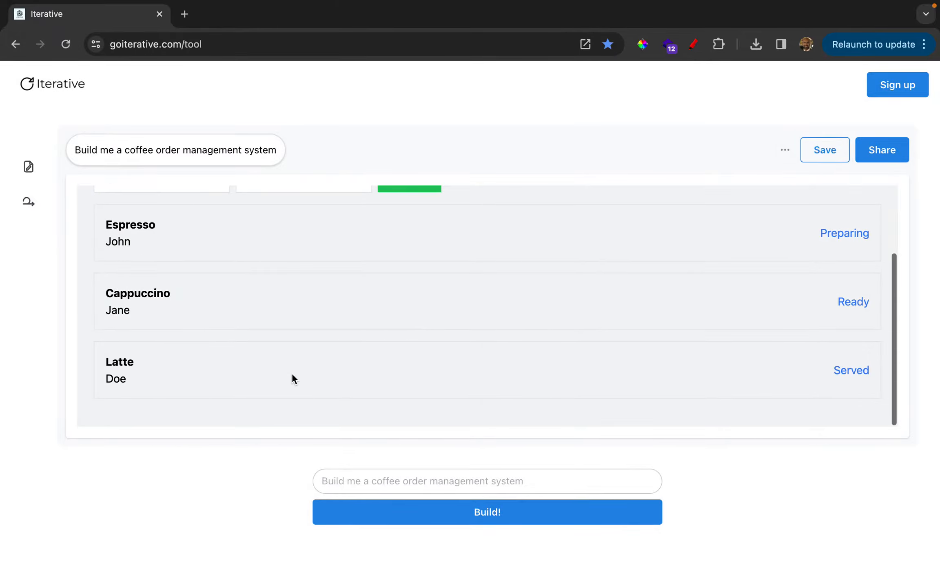
scroll(557, 338, up, 3)
scroll(557, 334, down, 1)
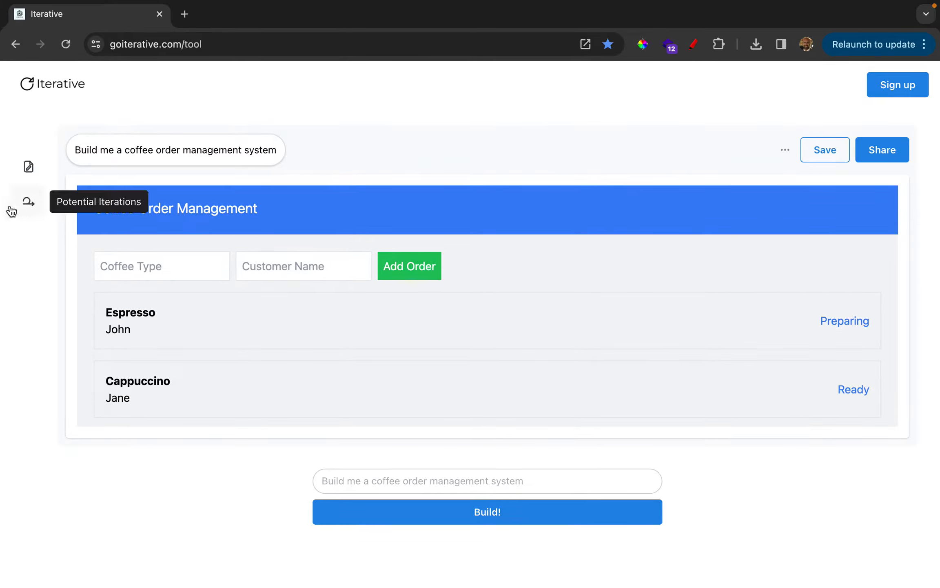
click(27, 202)
click(223, 134)
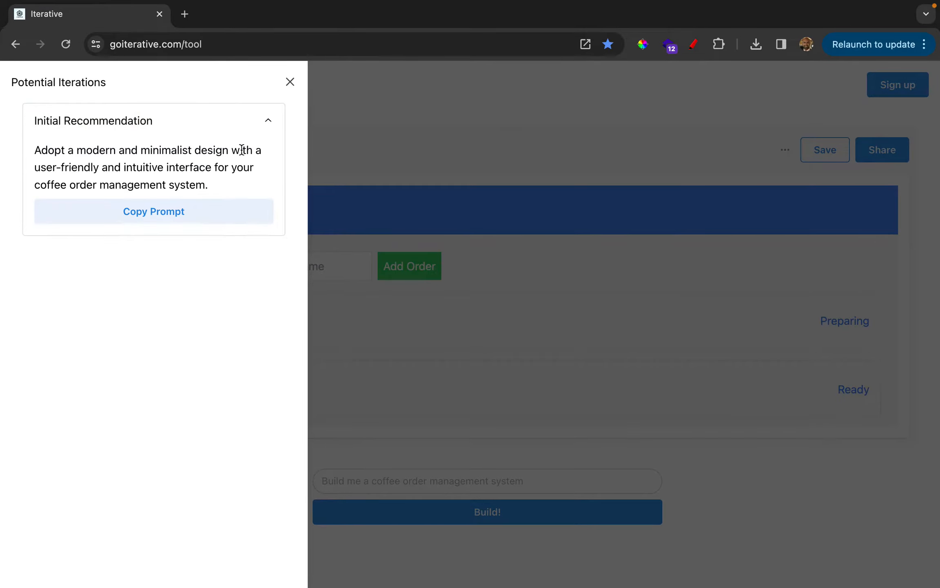
click(212, 218)
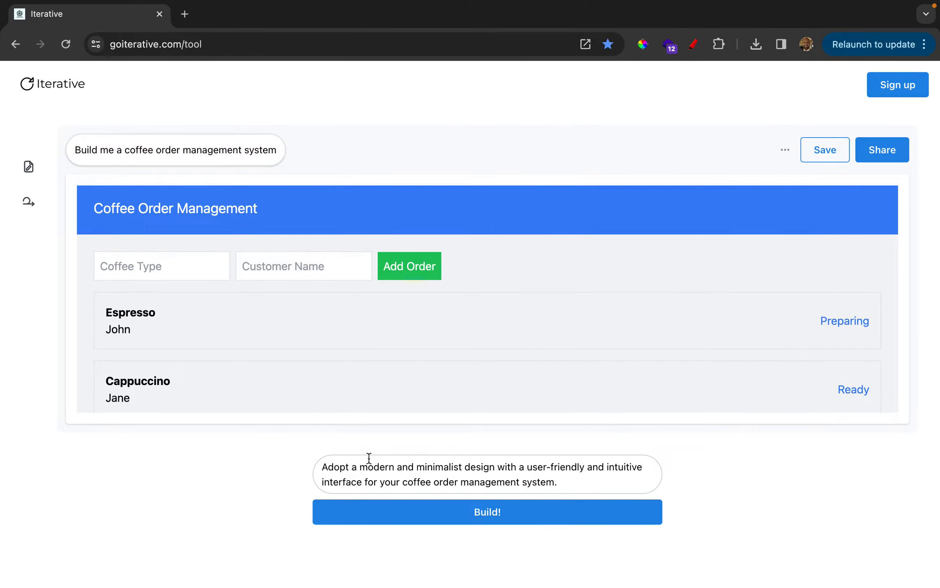
click(567, 481)
triple_click(567, 481)
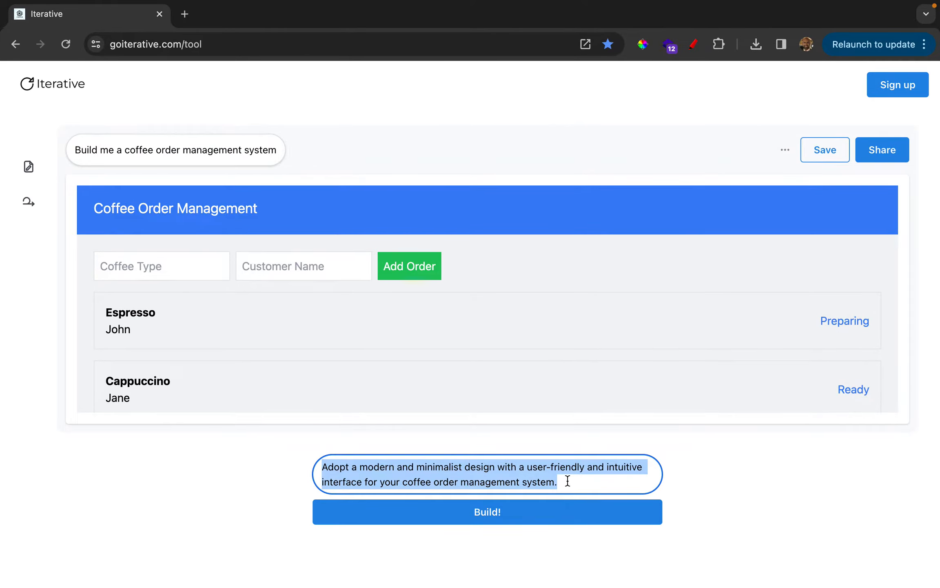
key(BackSpace)
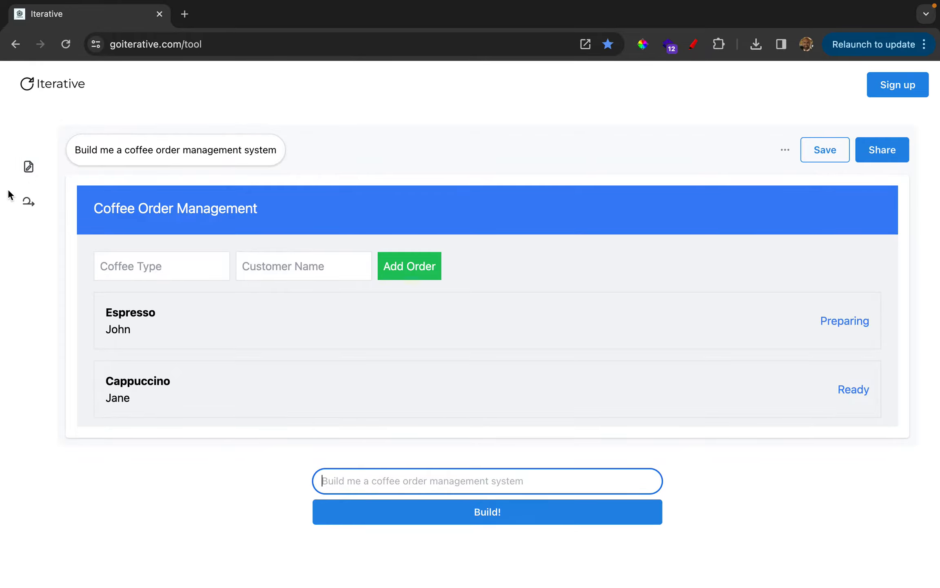
Check the list of potential iterations again and inspect the Coffee Type field in the generated app
click(28, 203)
click(28, 203)
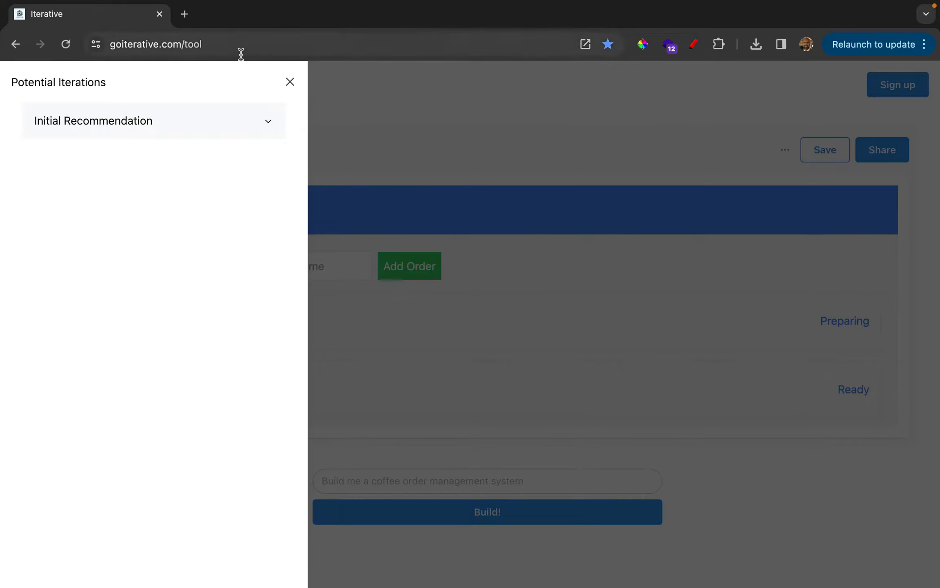
click(288, 83)
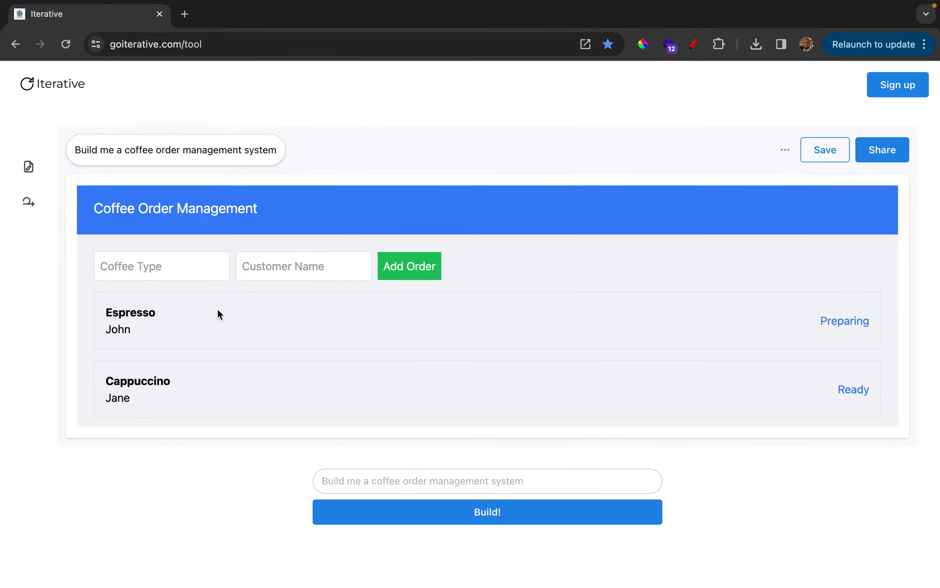
scroll(226, 328, down, 1)
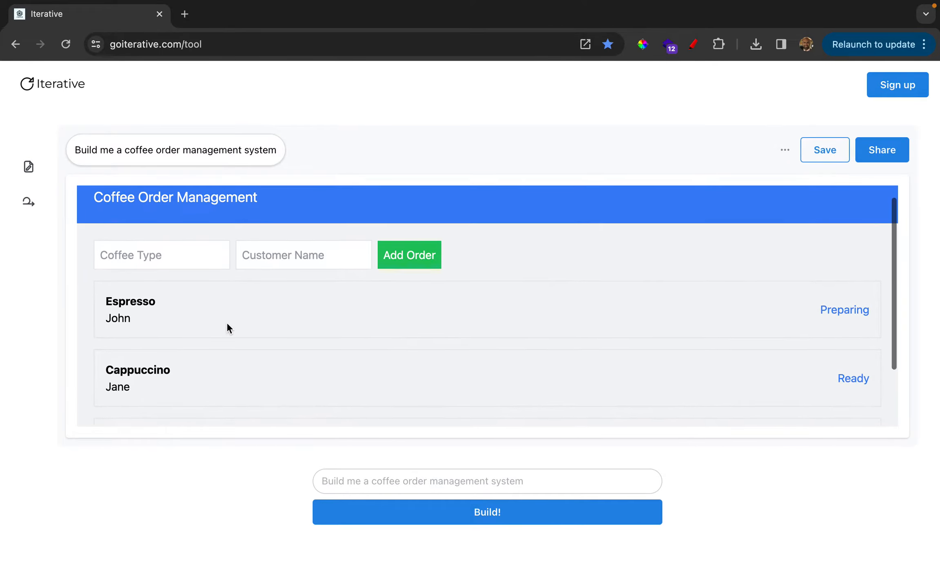
click(195, 248)
click(233, 239)
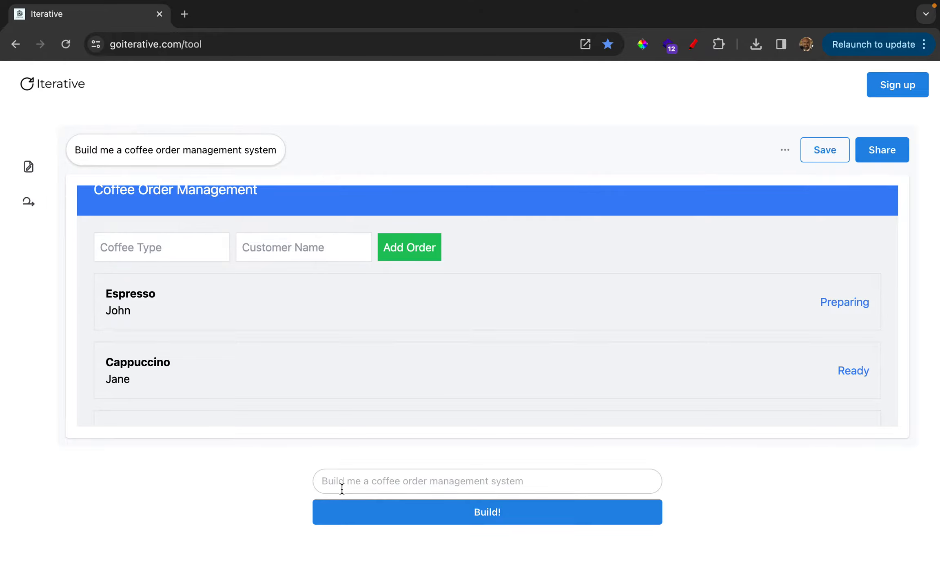
Build an iteration from the prompt "Turn Coffee Type field into a standard coffee based drinks and this should be presented in a dropdown menu"
click(316, 485)
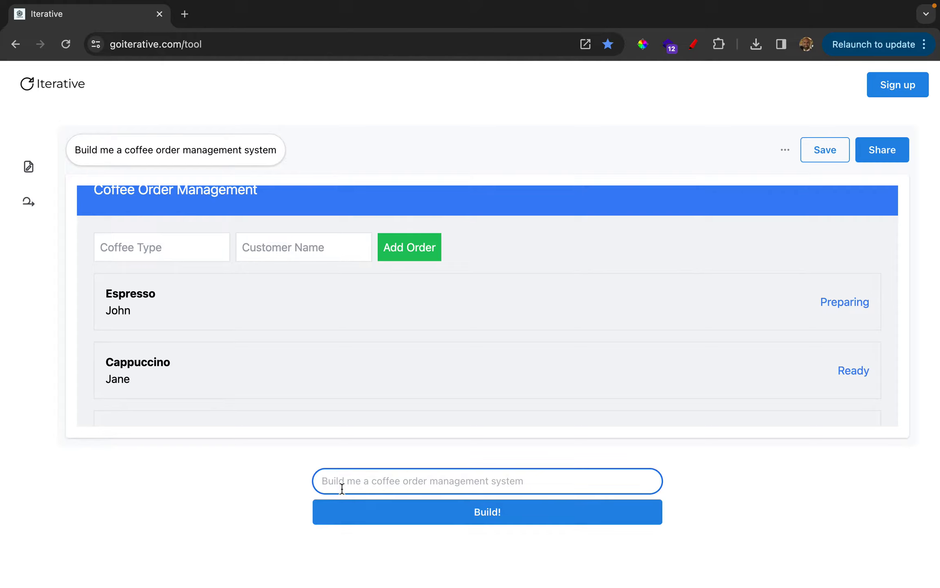
text(Turn C)
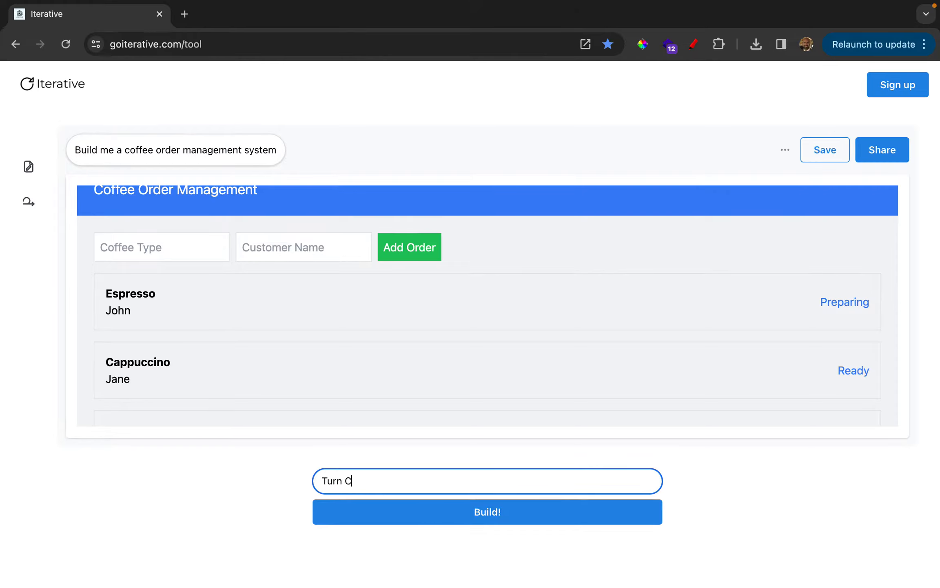
text(offee Type field into a st)
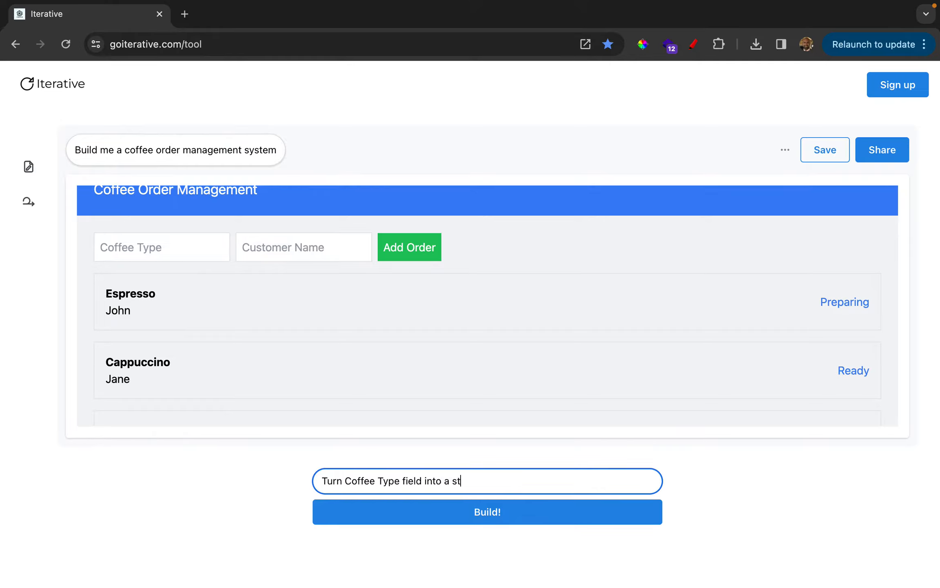
text(andard coffee based drinks a)
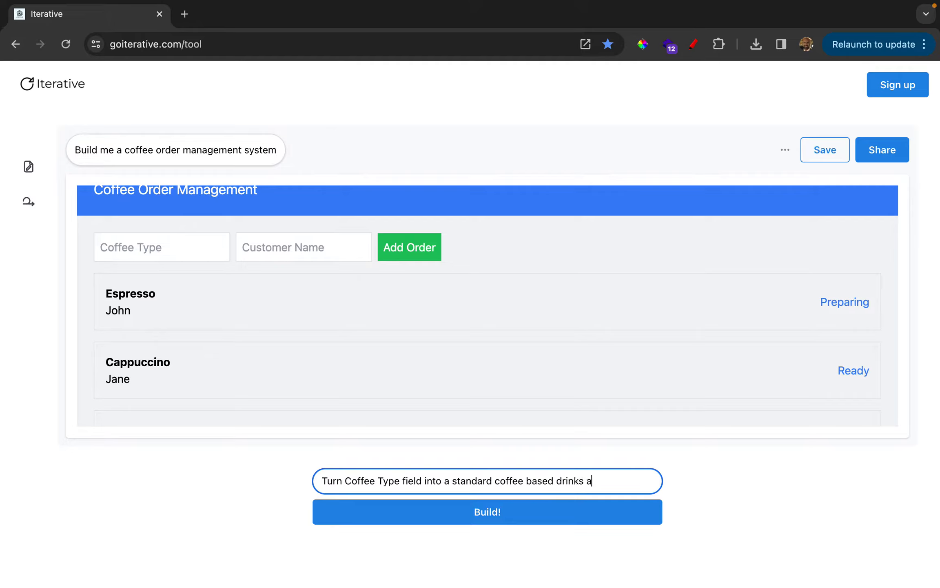
text(nd this should be presen)
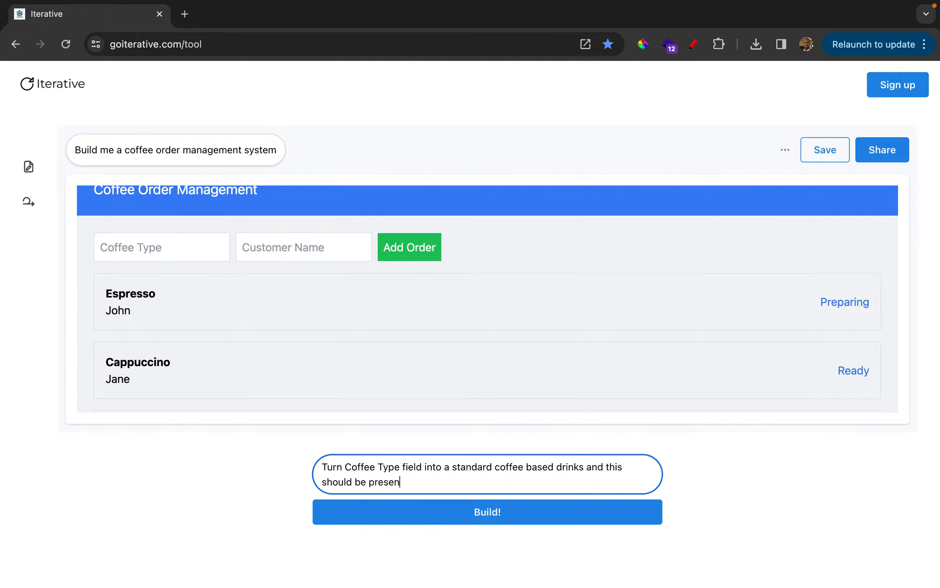
text(ted in a dropdown meny)
key(BackSpace)
text(u)
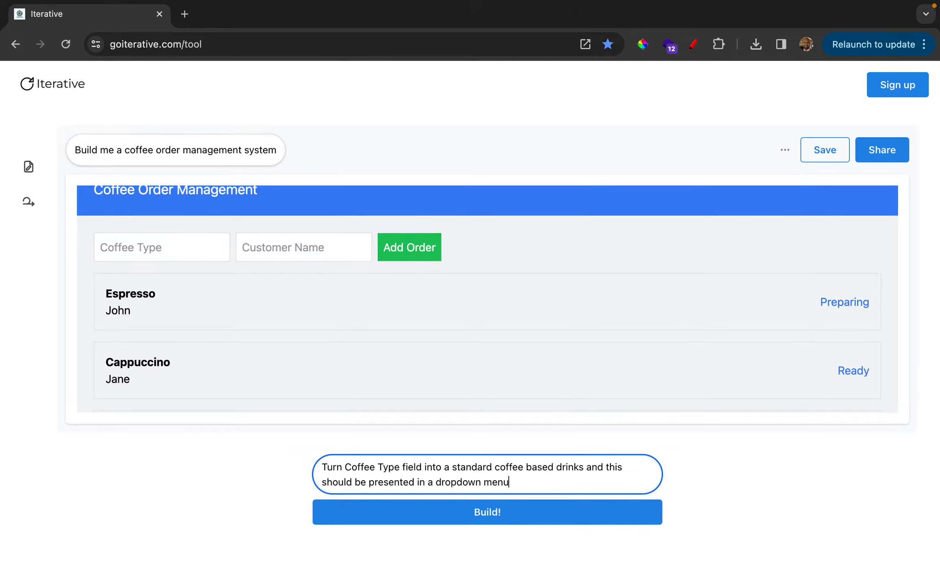
click(409, 518)
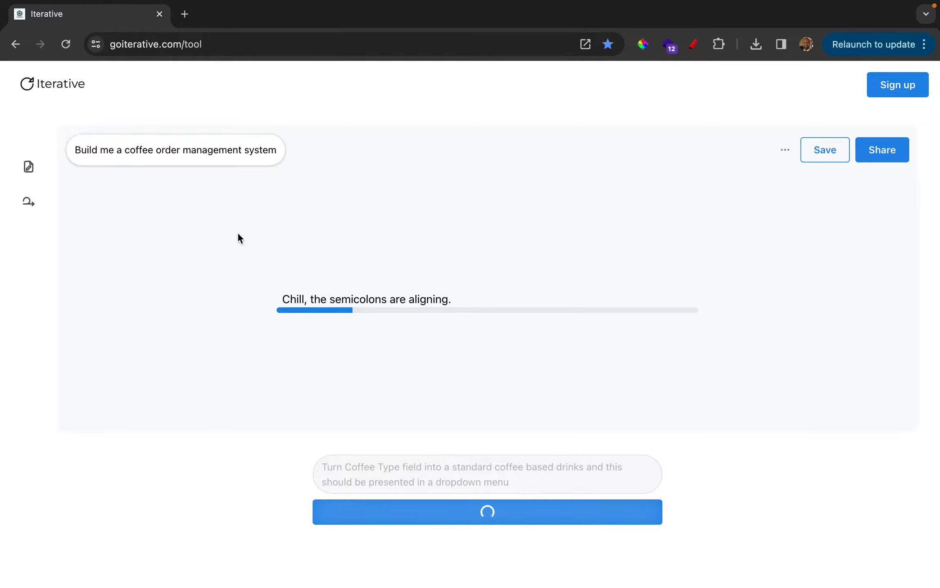
drag(122, 150, 266, 155)
click(266, 154)
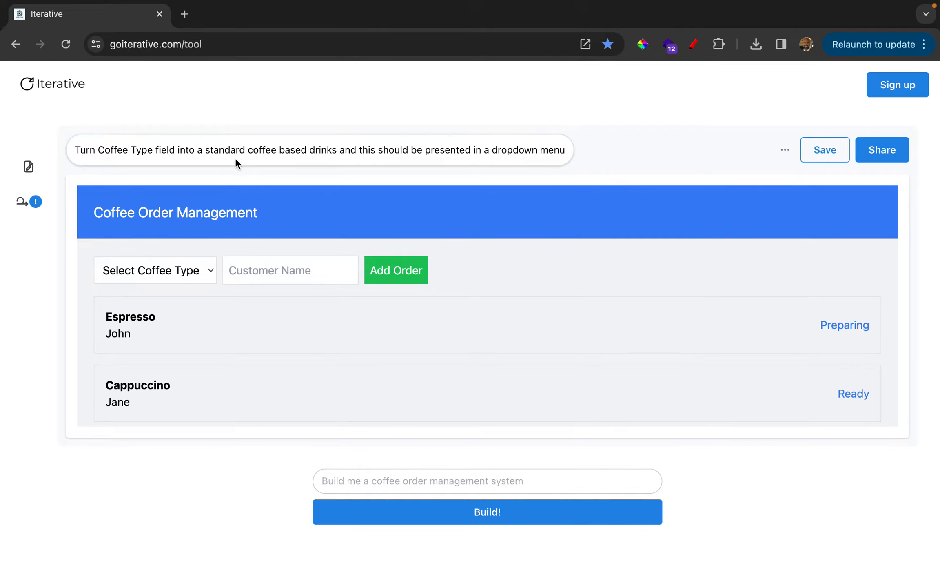
Compare the design journey versions by loading the original build in the canvas and switching back to the dropdown version
click(28, 167)
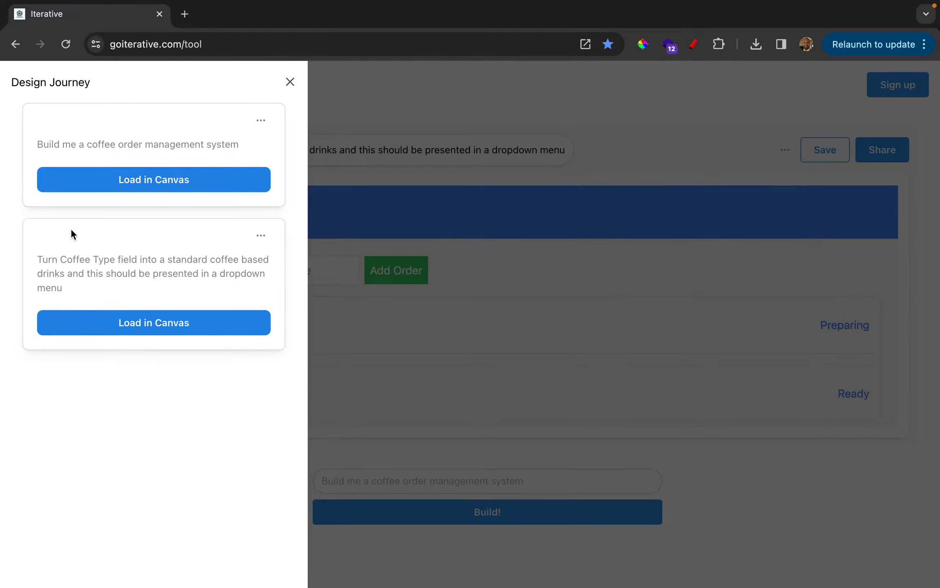
click(122, 179)
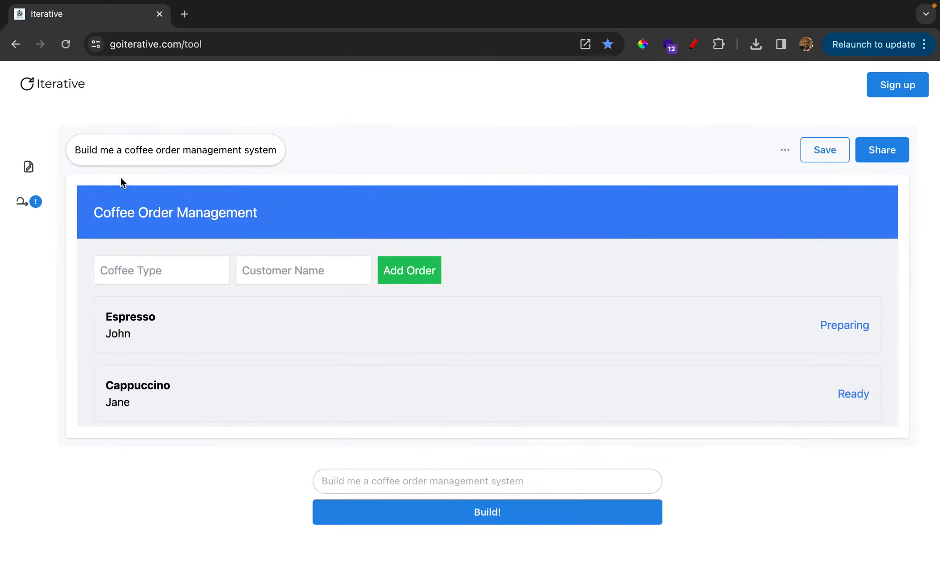
click(29, 167)
click(83, 318)
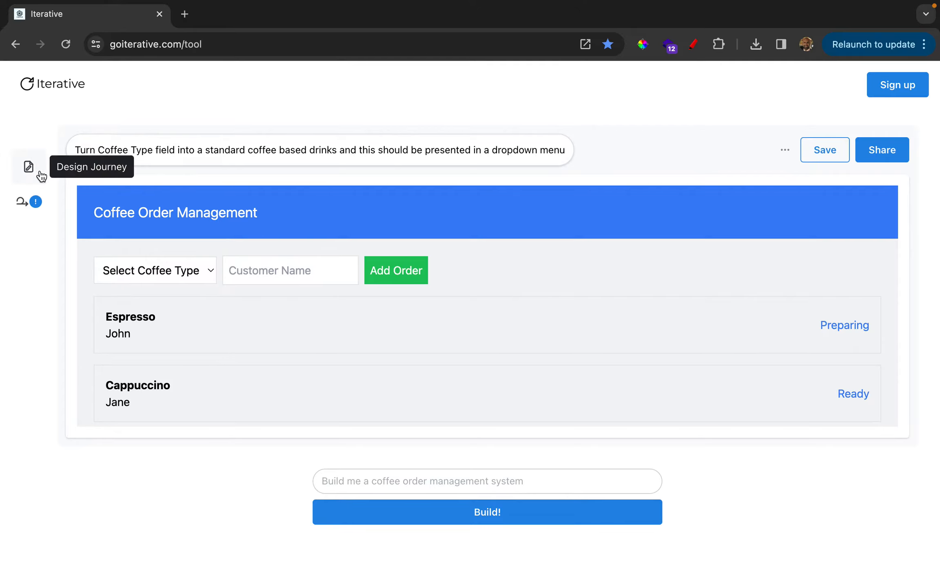
click(29, 167)
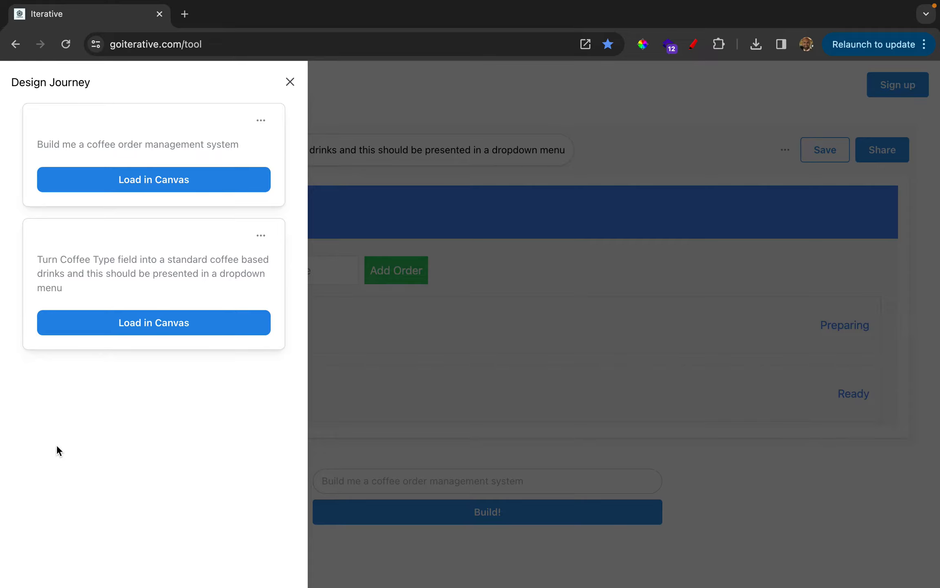
click(365, 379)
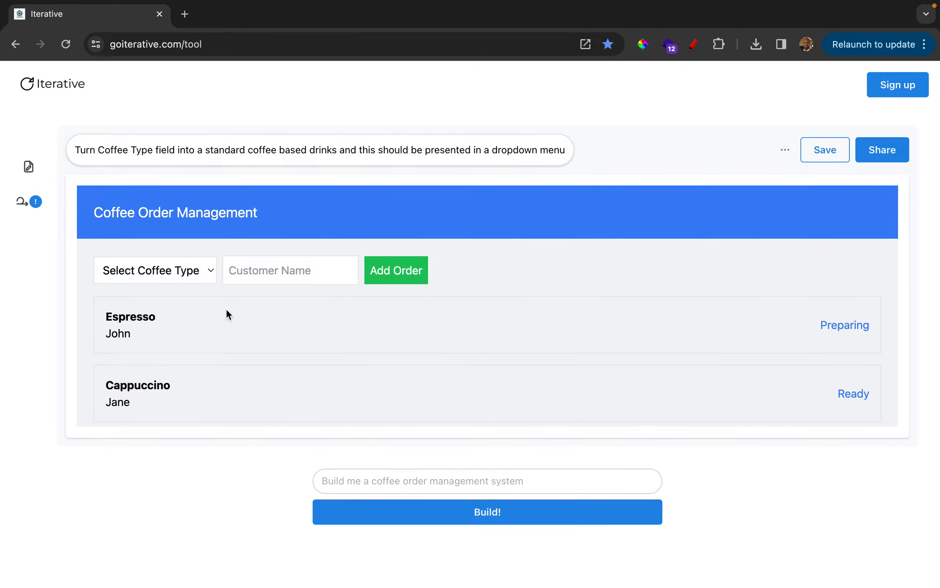
Add a test order with the coffee type Cappuccino and a customer name
click(201, 271)
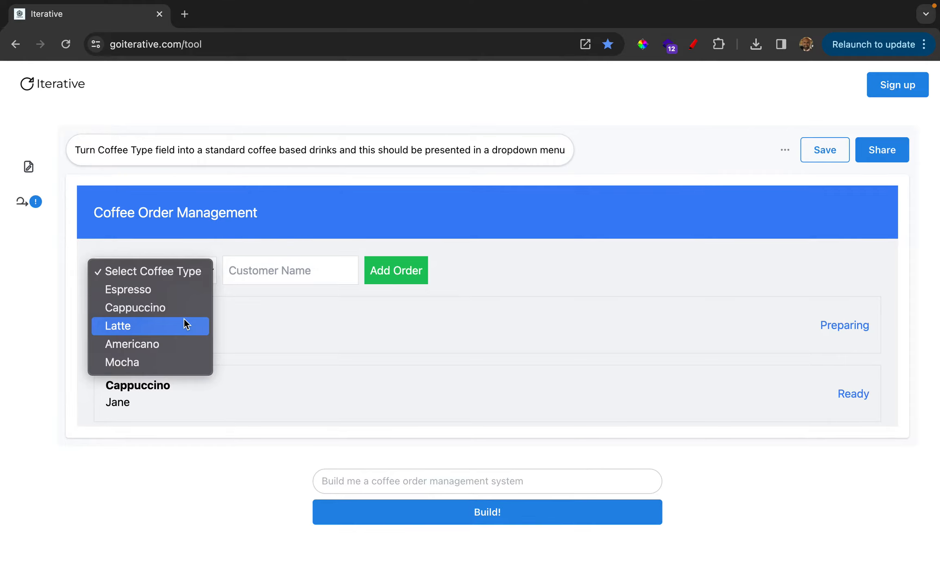
click(275, 318)
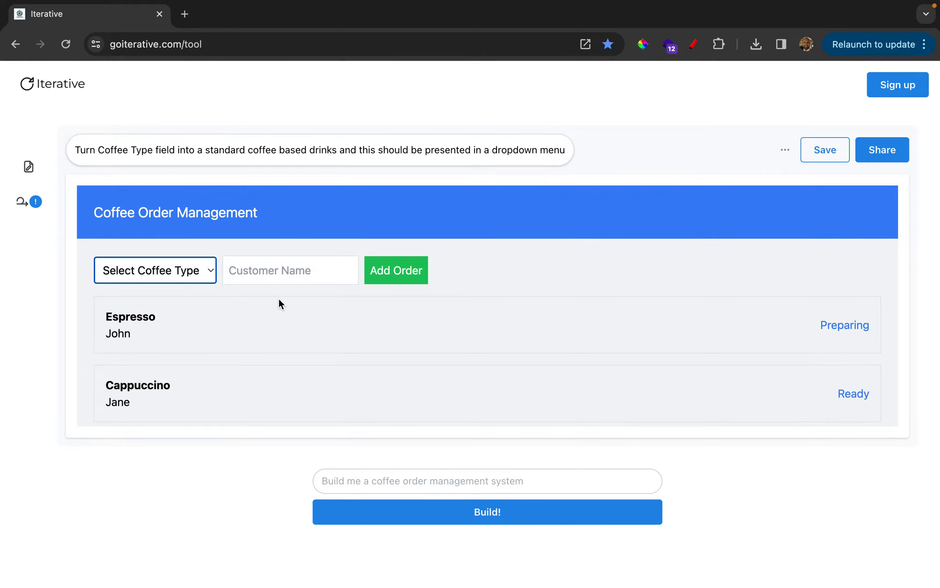
click(207, 275)
click(142, 310)
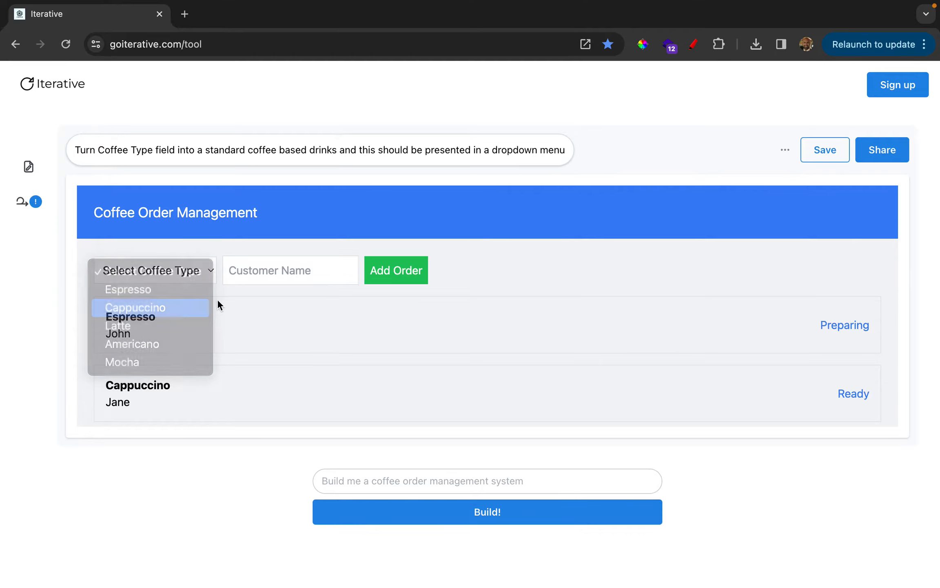
click(241, 282)
text(Mun)
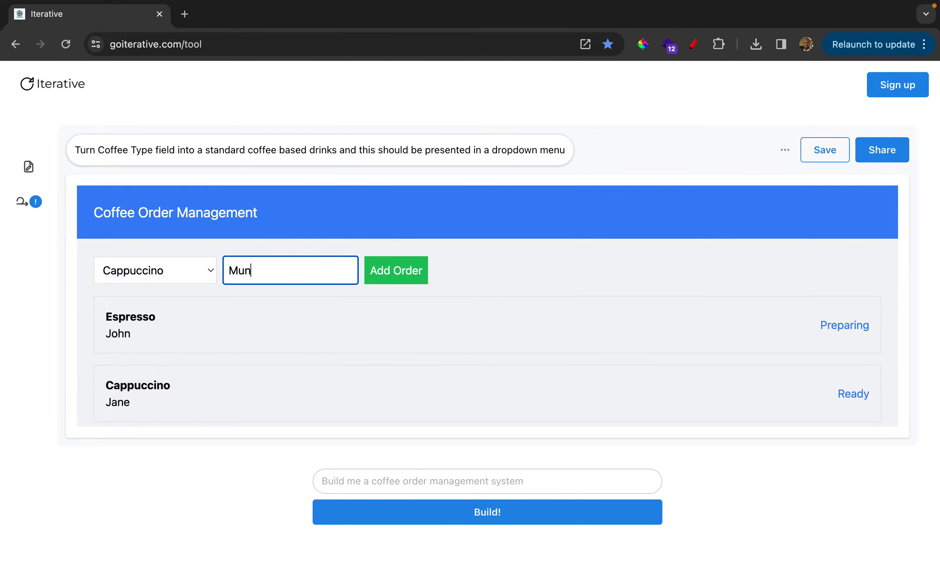
text(eeb)
click(398, 270)
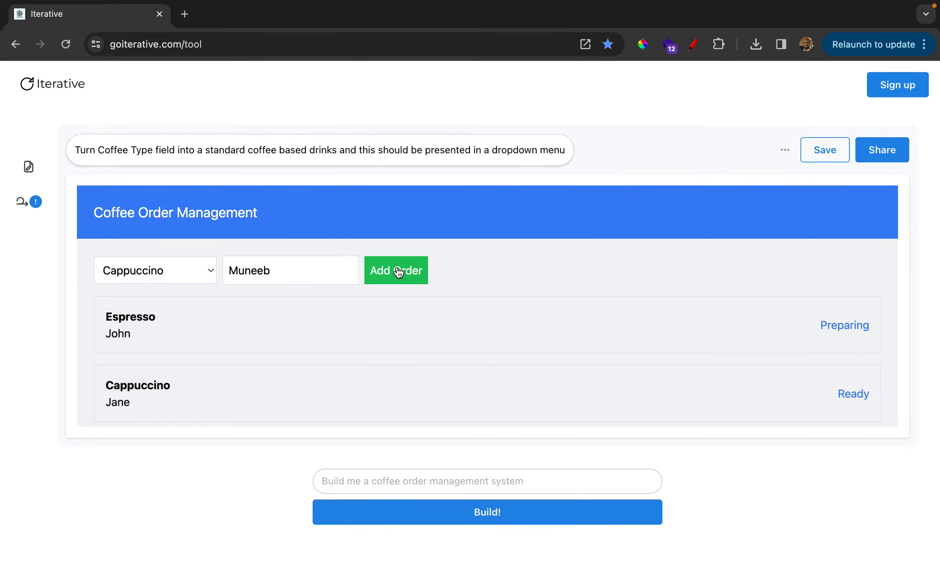
Review the order list for the newly added order and examine the status of each order
scroll(380, 331, down, 5)
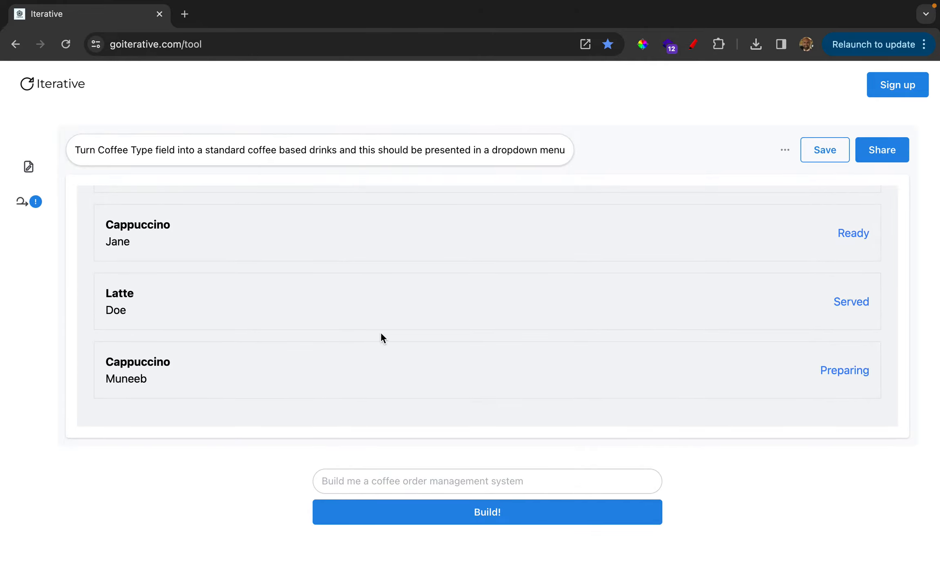
scroll(380, 331, up, 1)
scroll(381, 331, down, 1)
scroll(817, 345, up, 6)
scroll(817, 340, down, 1)
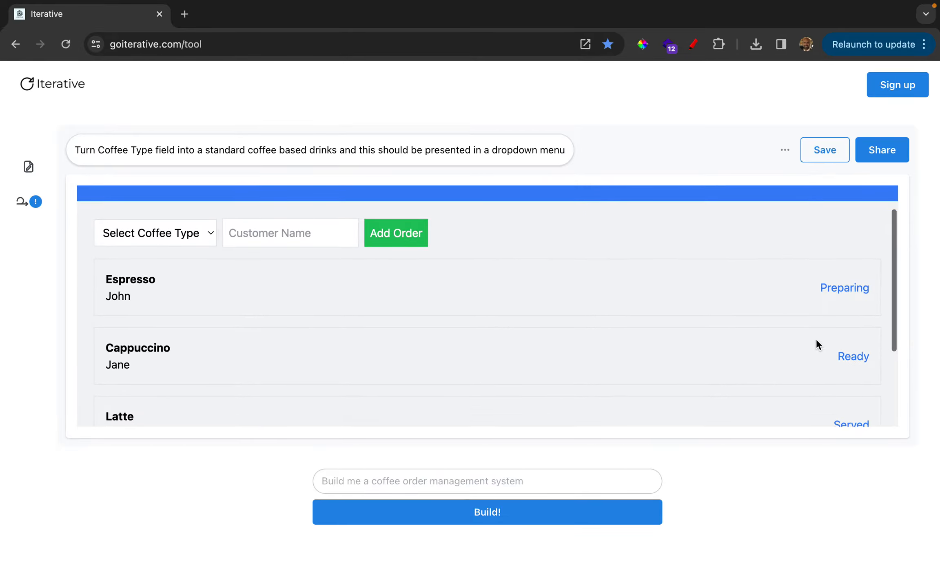
scroll(816, 340, down, 5)
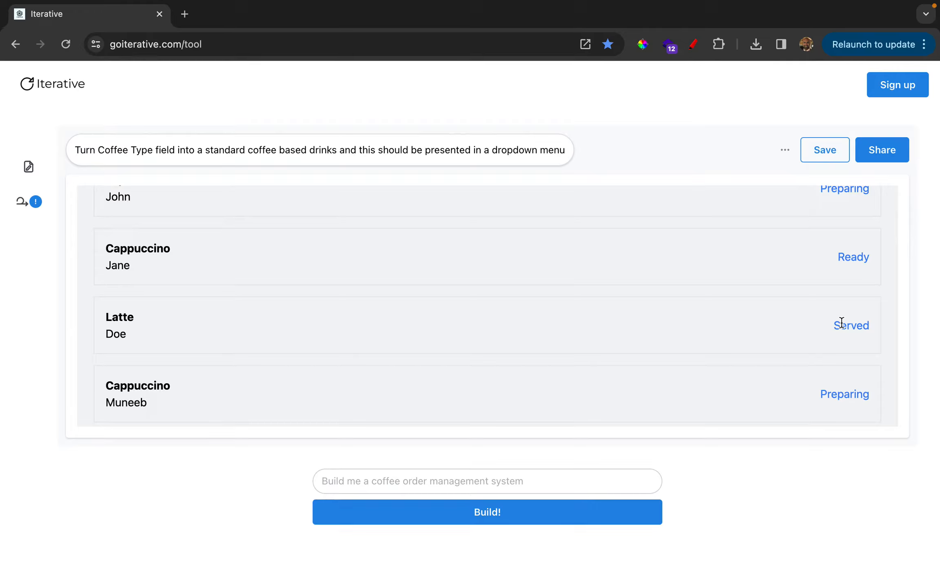
scroll(841, 322, up, 3)
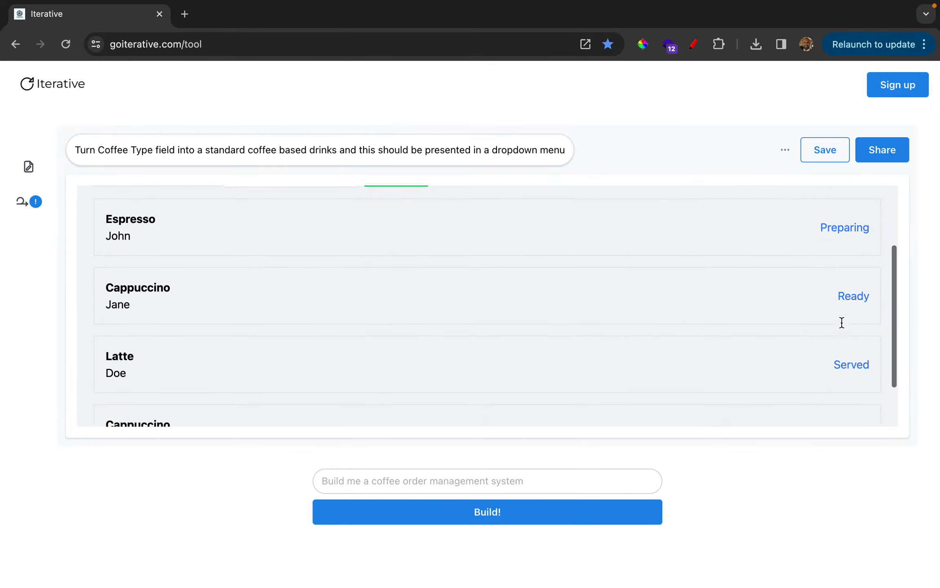
Look through the whole order list and check how each order's status is presented
scroll(841, 322, down, 3)
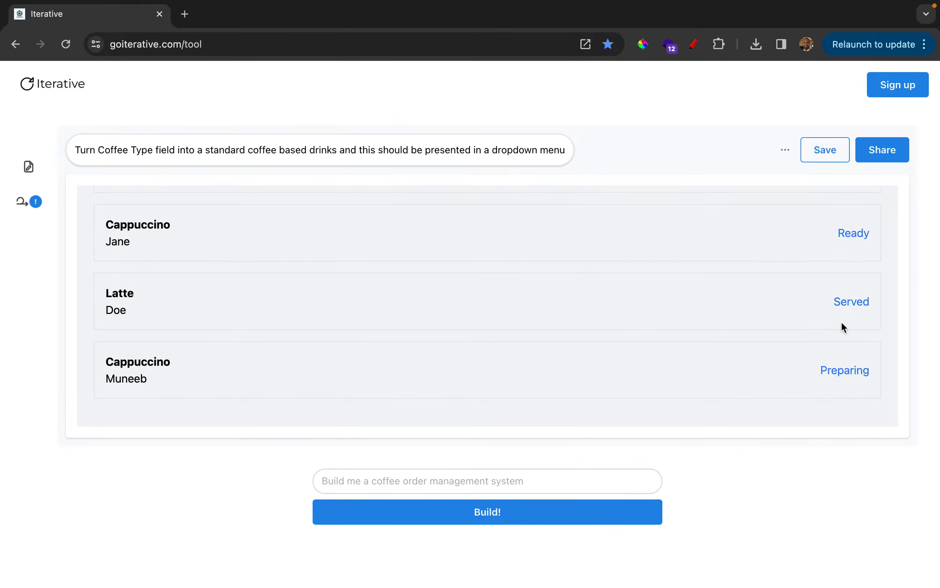
scroll(841, 321, up, 3)
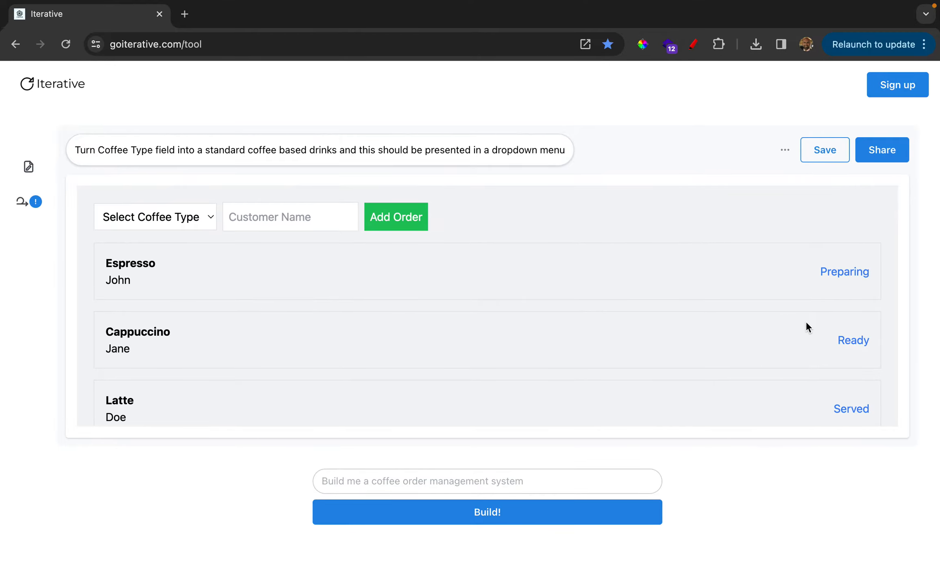
scroll(806, 321, down, 1)
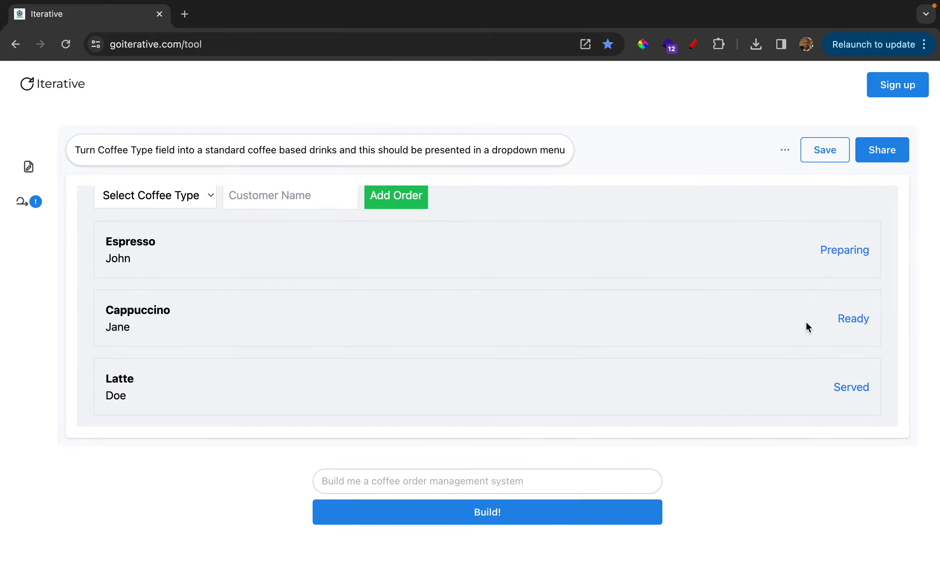
scroll(806, 322, down, 2)
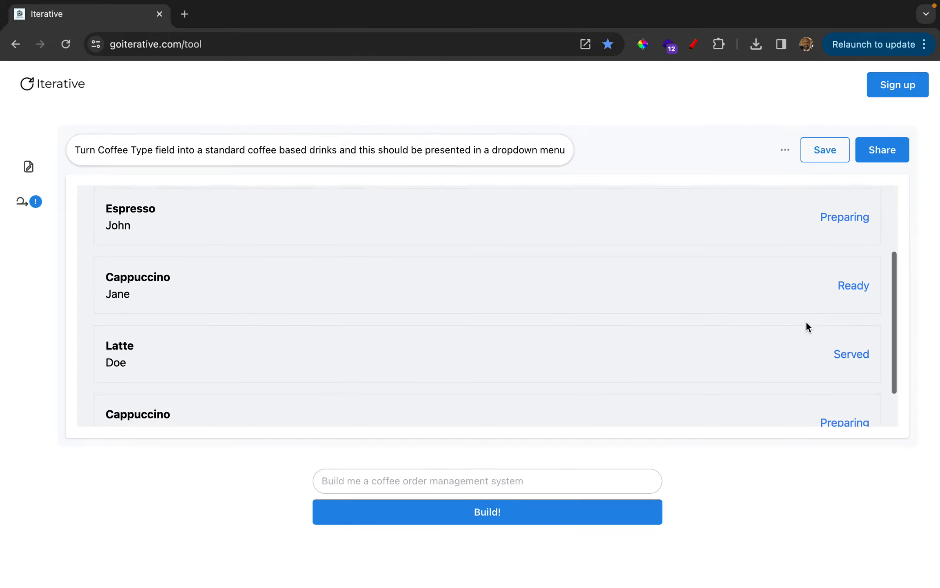
scroll(806, 323, down, 1)
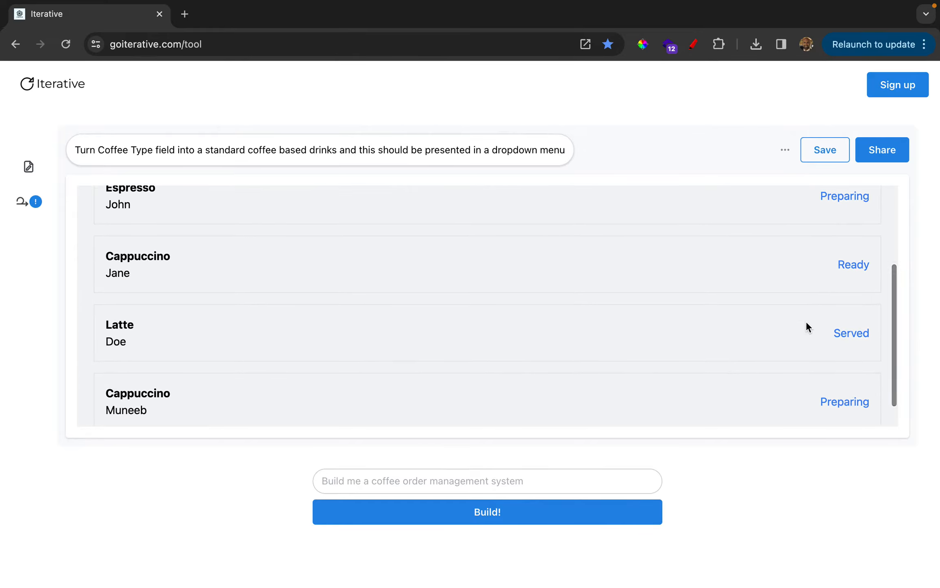
scroll(807, 323, down, 2)
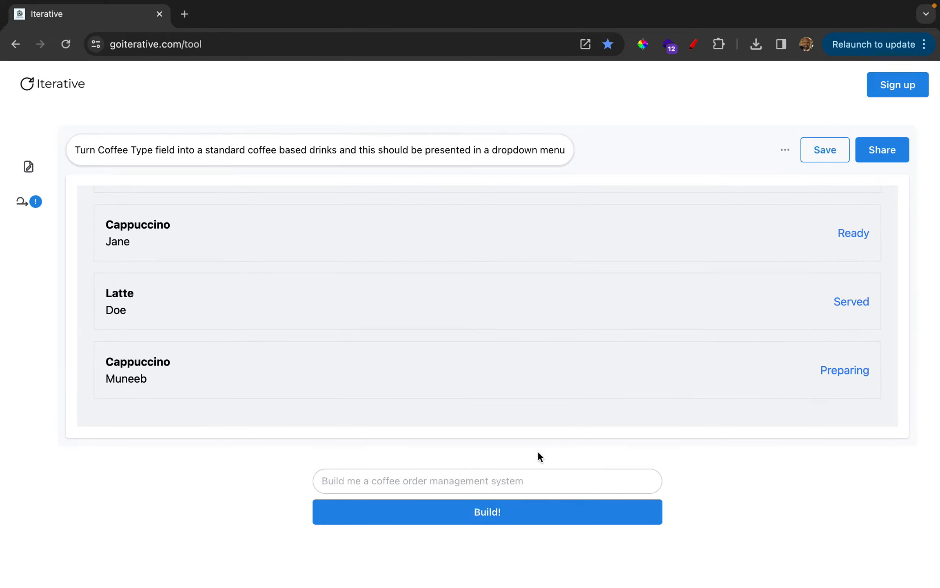
Build an iteration from the prompt "Allow me to change the status of each order and remove the order from the list when its status changed to "served""
click(517, 474)
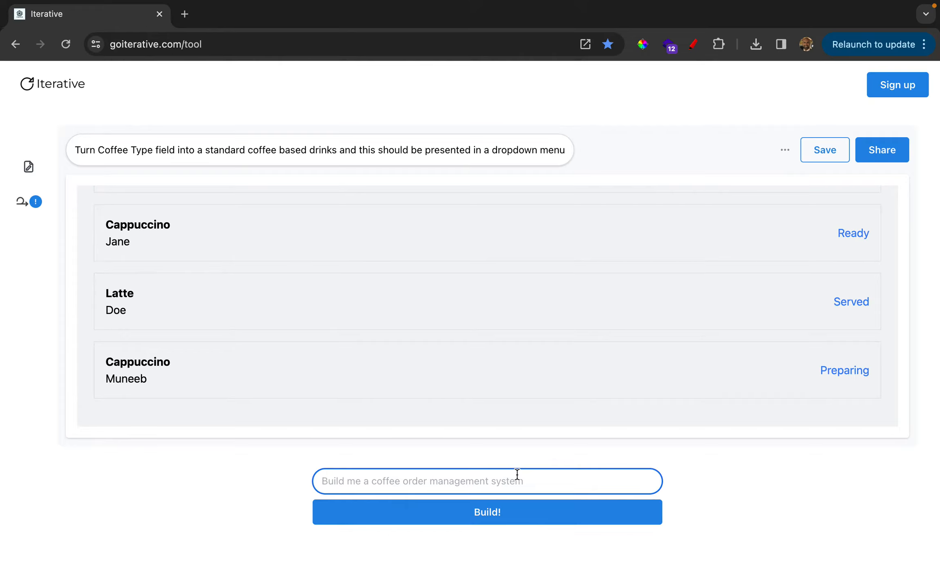
text(Allow m)
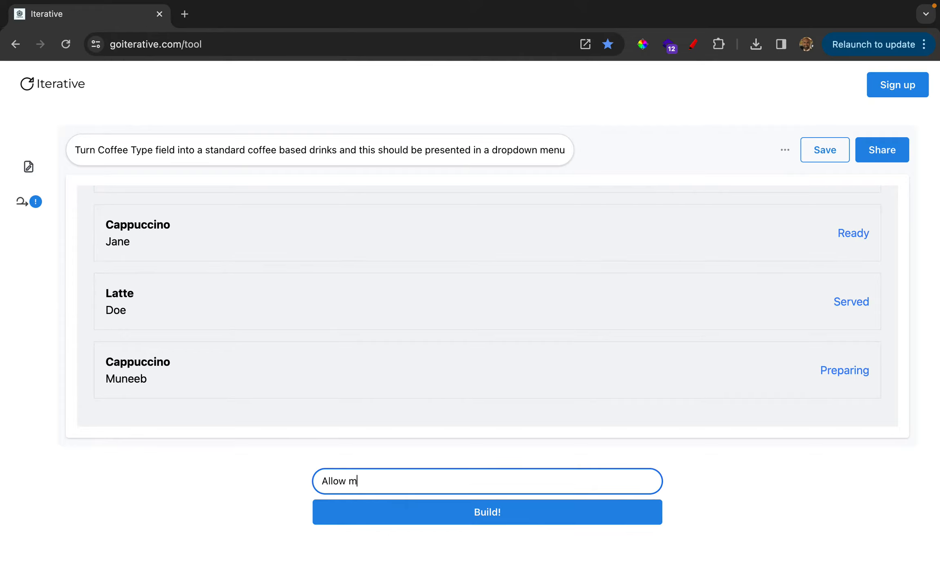
text(e to change the status of e)
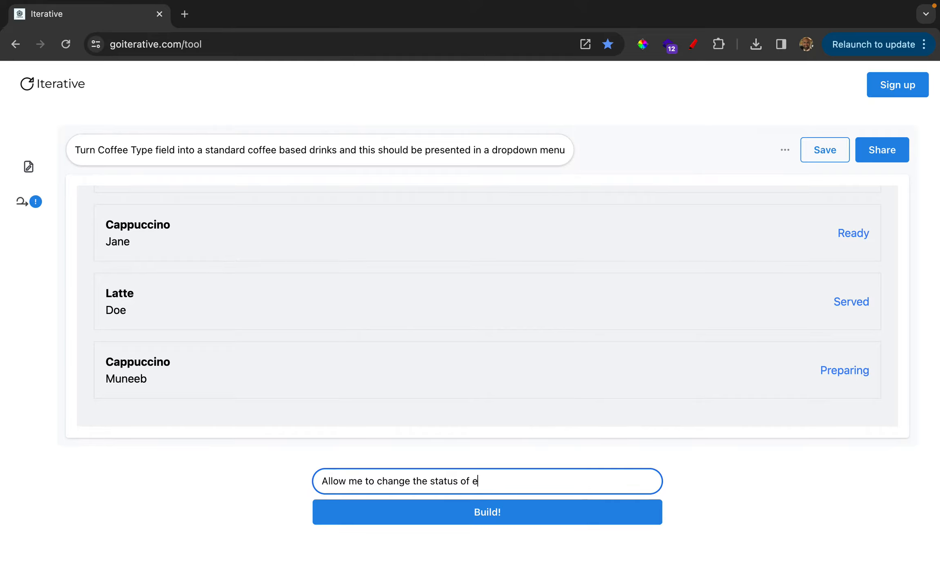
text(ach order and remove the ord)
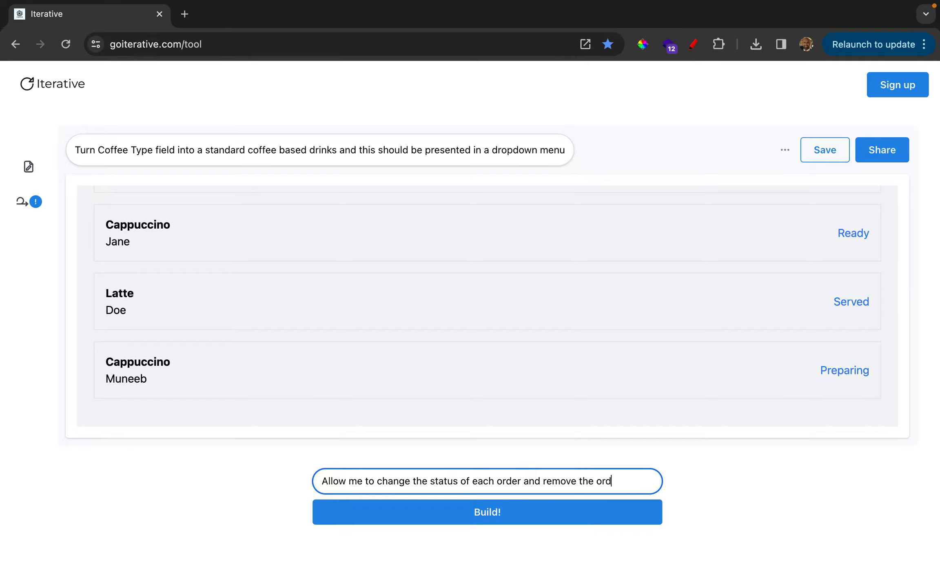
text(er from the lis)
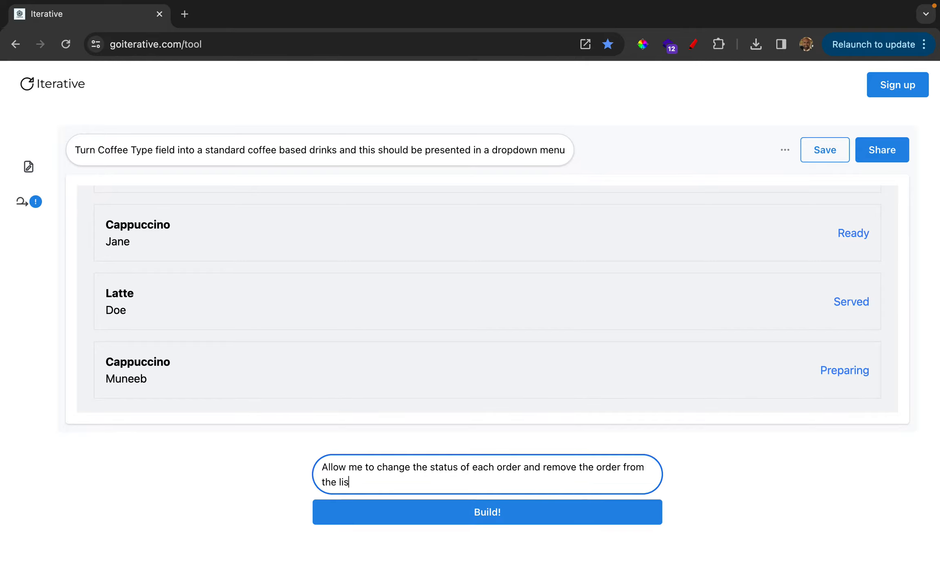
text(t when its status changed to "served)
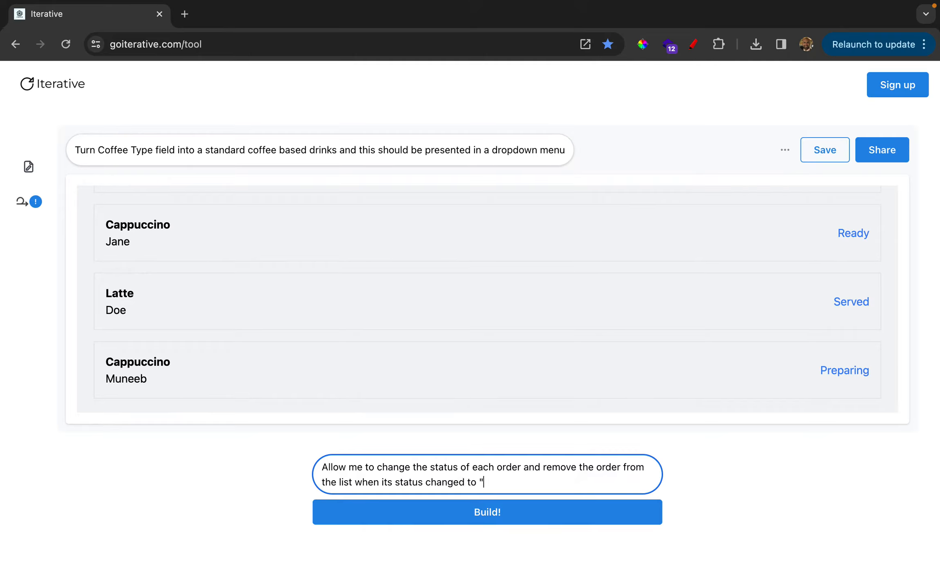
text(")
click(495, 509)
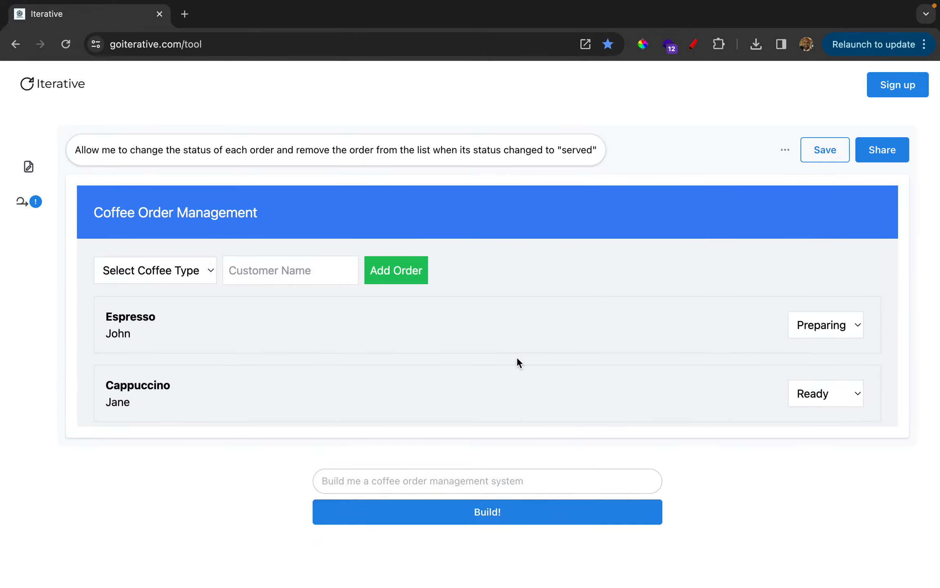
Remove the served Latte order, and mark the Cappuccino order as Served and remove it as well
scroll(770, 360, down, 2)
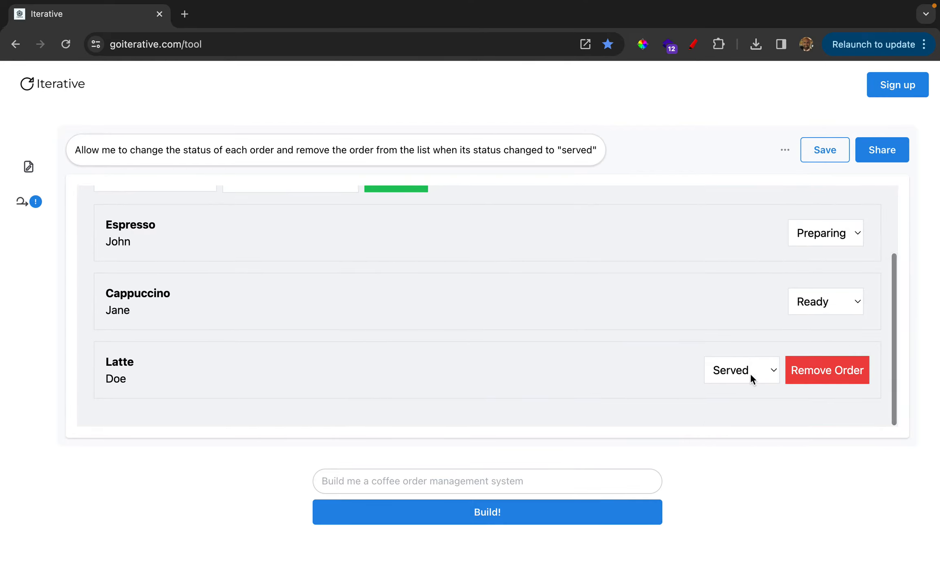
click(812, 379)
click(820, 368)
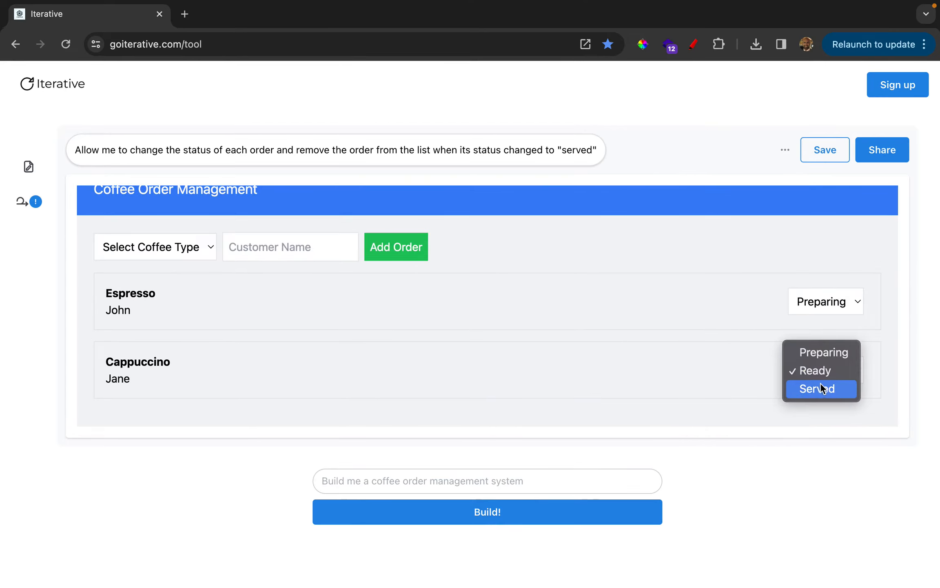
click(821, 383)
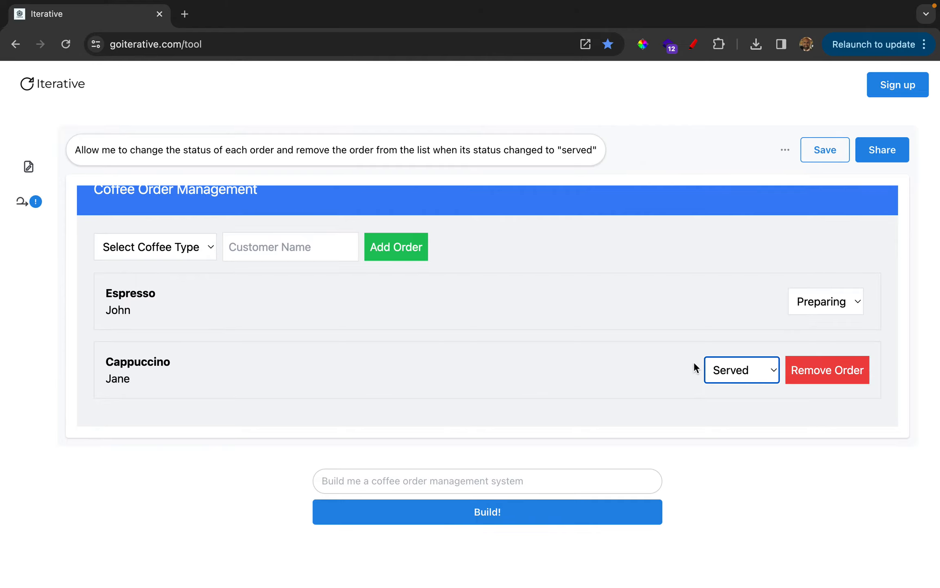
click(832, 373)
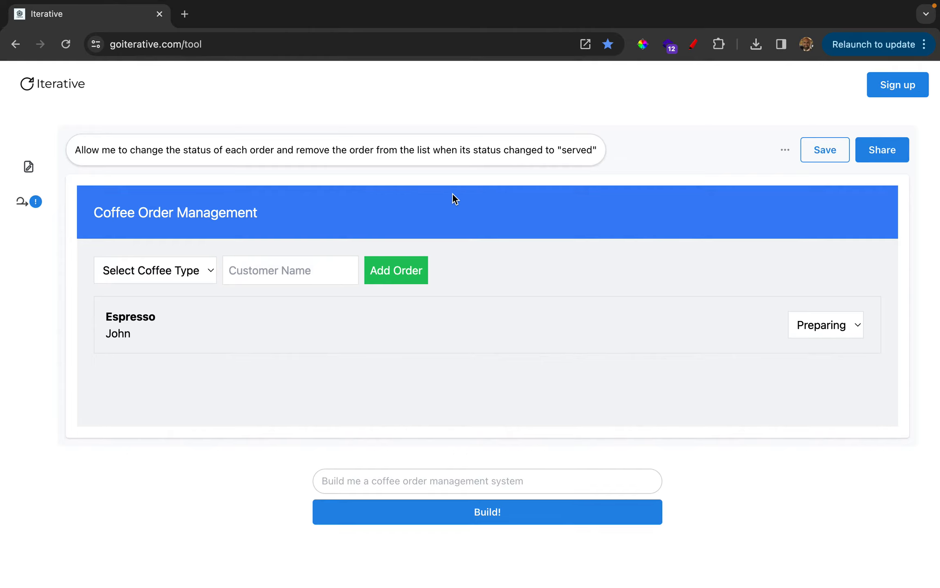
Start sharing the app and log in by email with the saved account email and account password
click(872, 152)
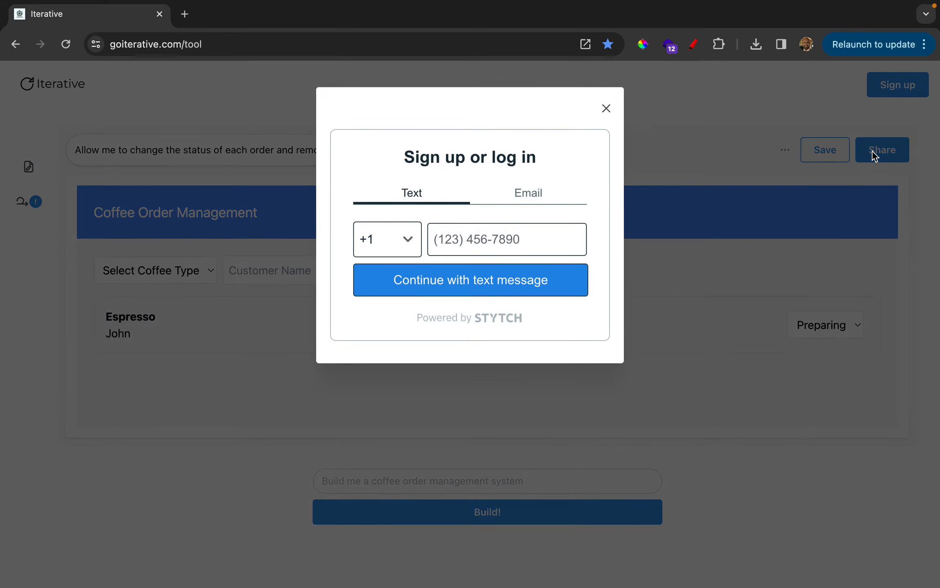
click(525, 188)
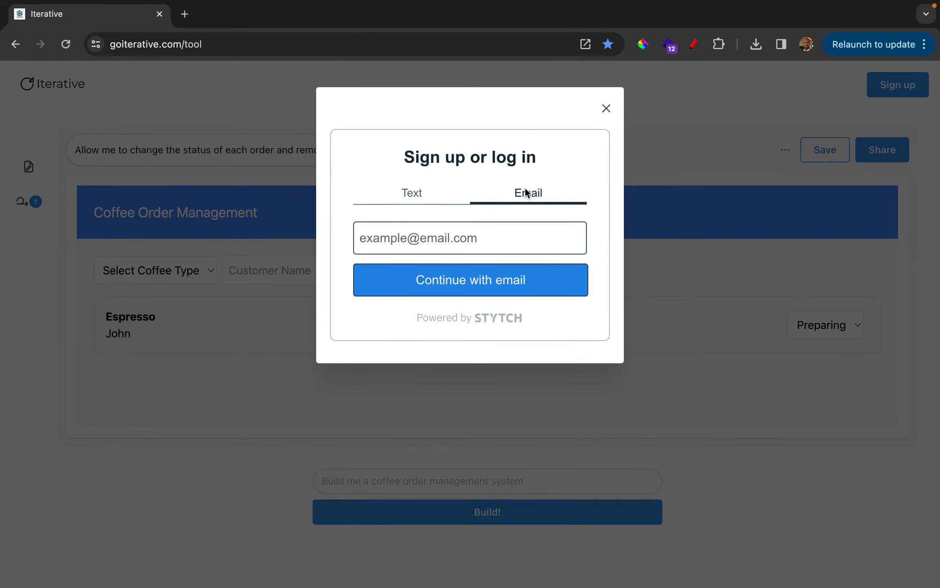
click(486, 232)
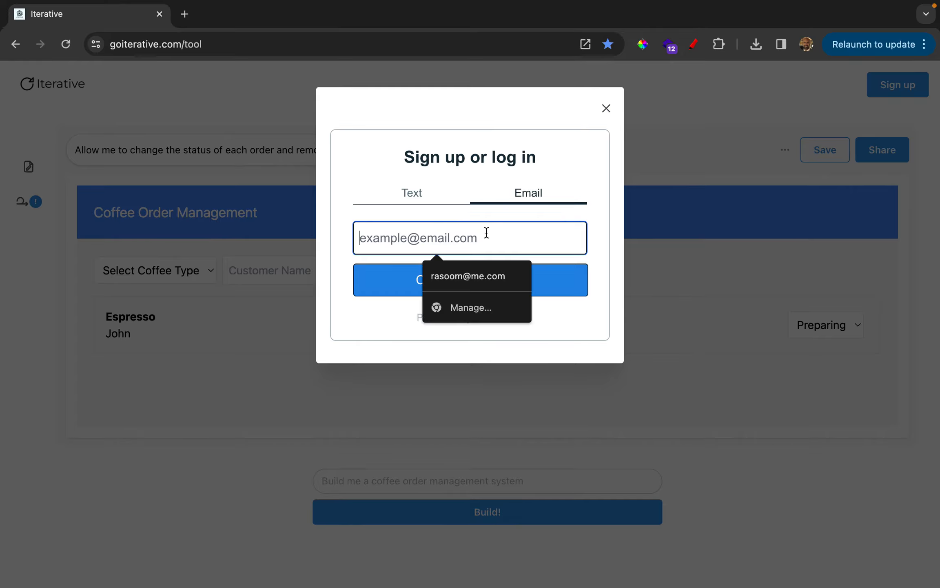
click(469, 277)
click(469, 280)
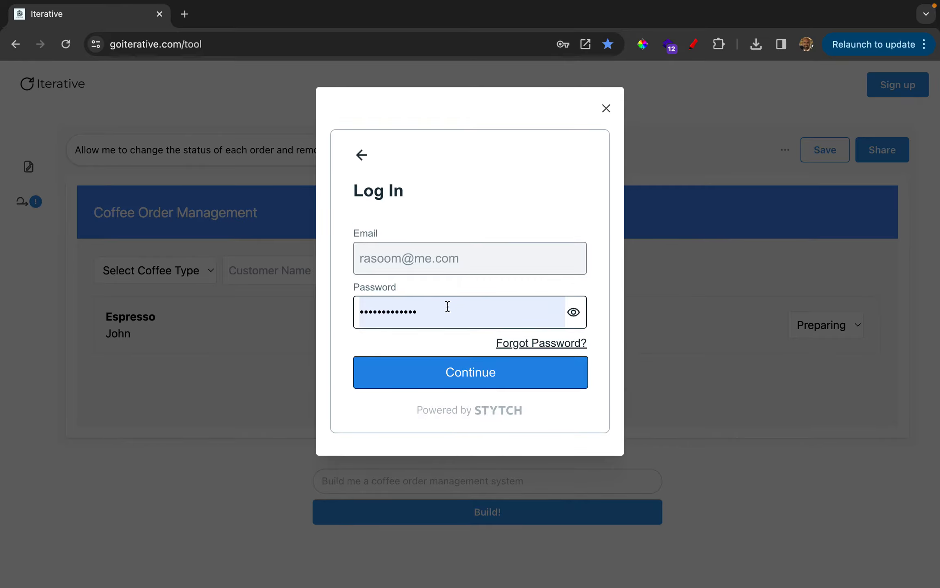
click(426, 375)
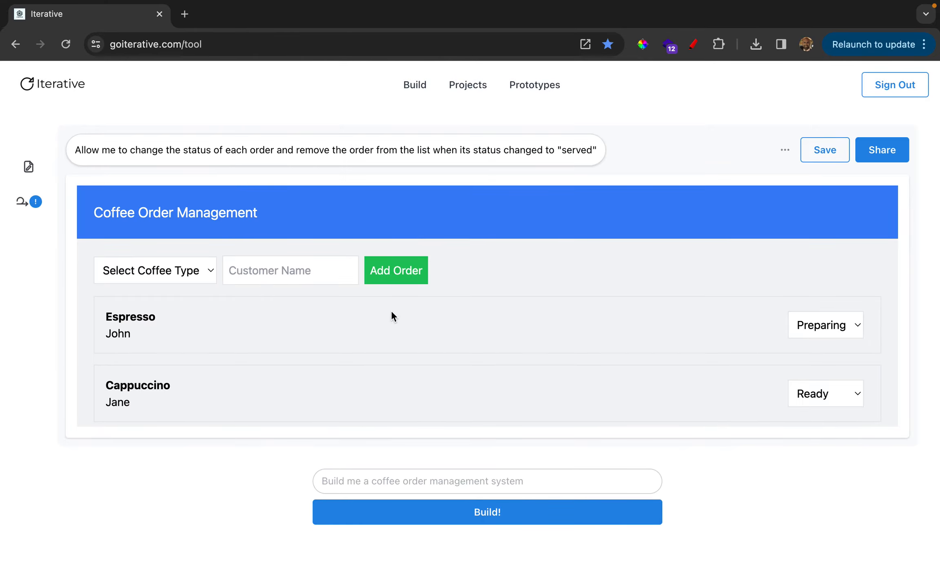
Create a shareable prototype deployment named "Order Management System for Coffee" and protect it with a prototype password
scroll(391, 314, down, 3)
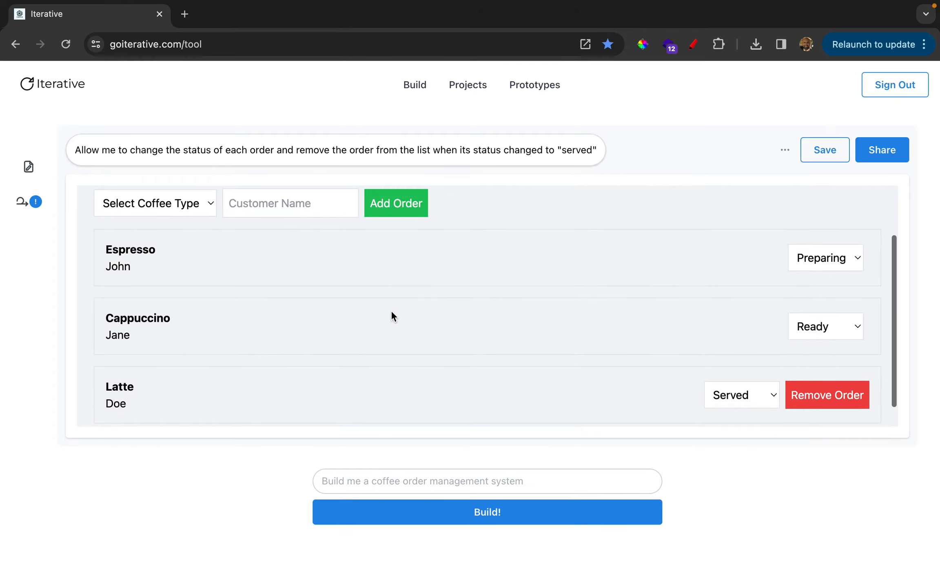
scroll(391, 314, up, 3)
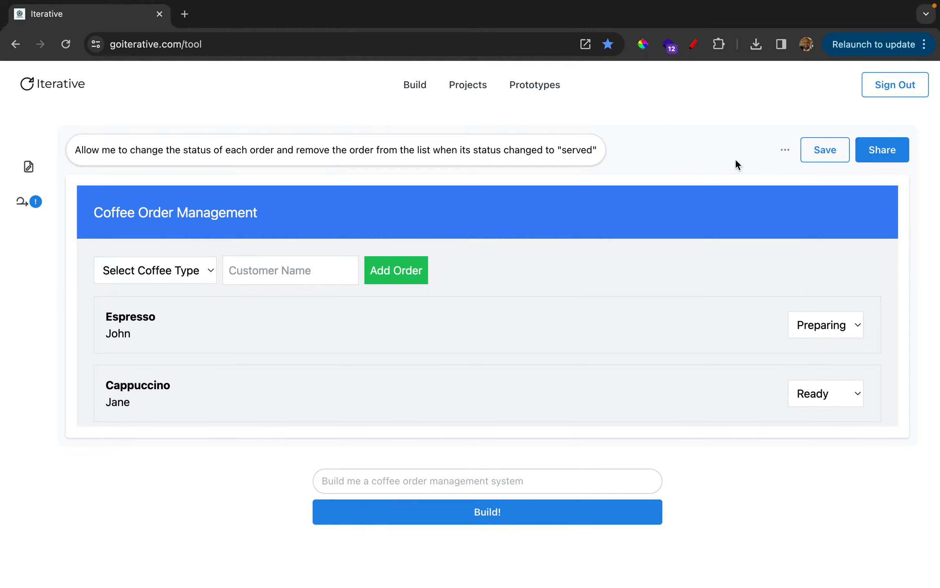
click(871, 158)
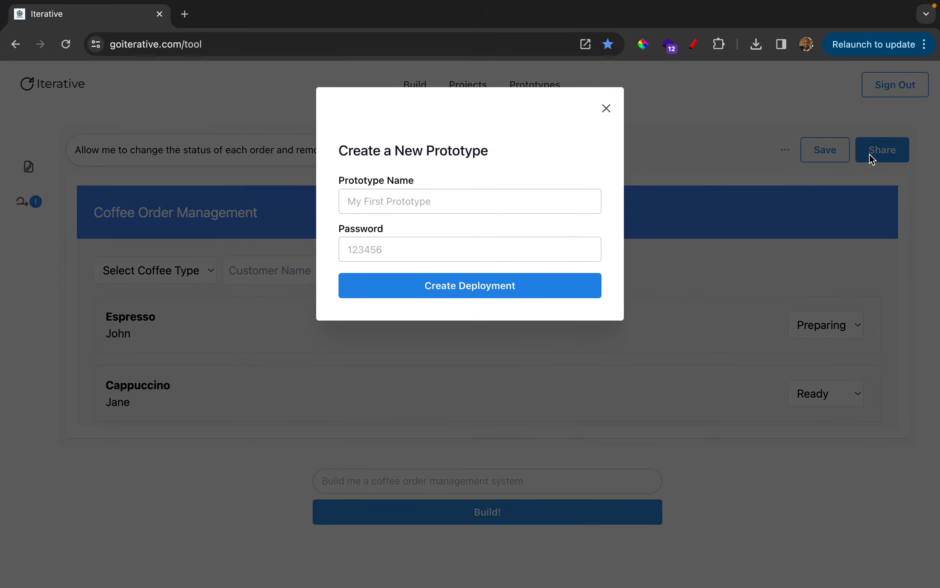
click(502, 199)
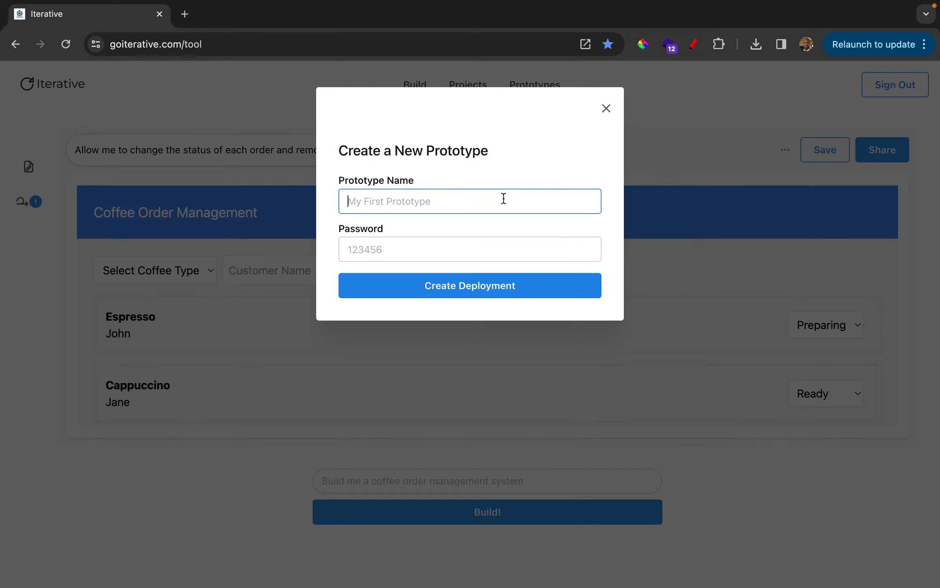
text(Order)
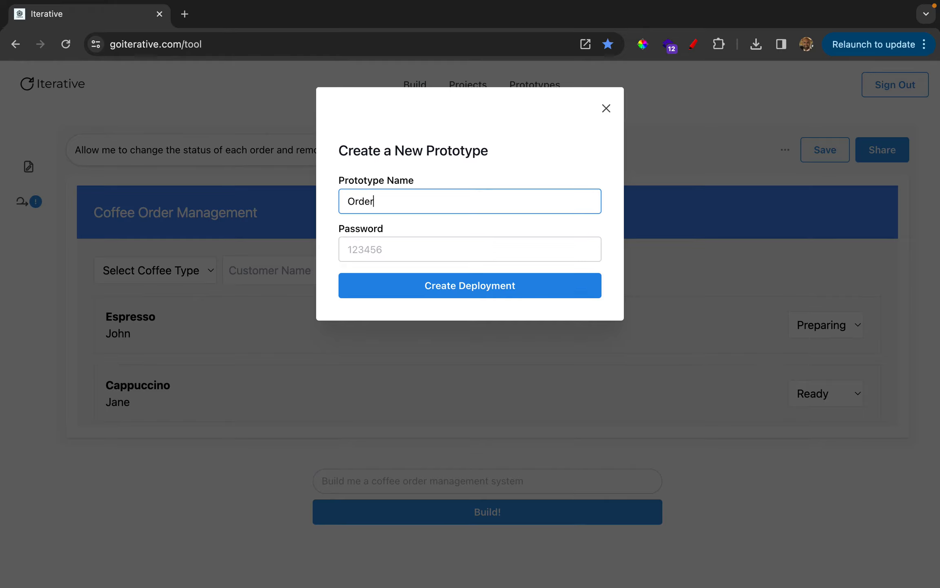
text( Management System for )
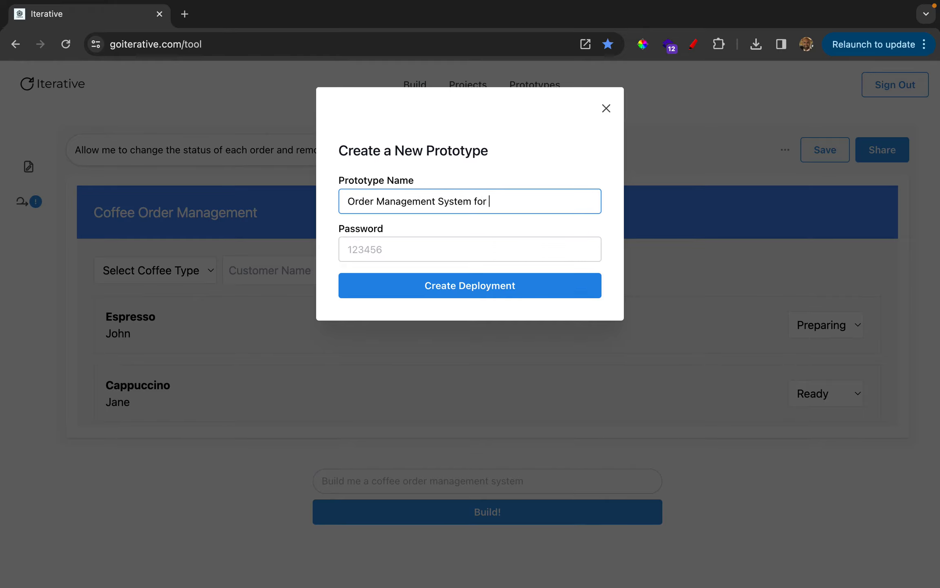
text(Coffee)
click(448, 254)
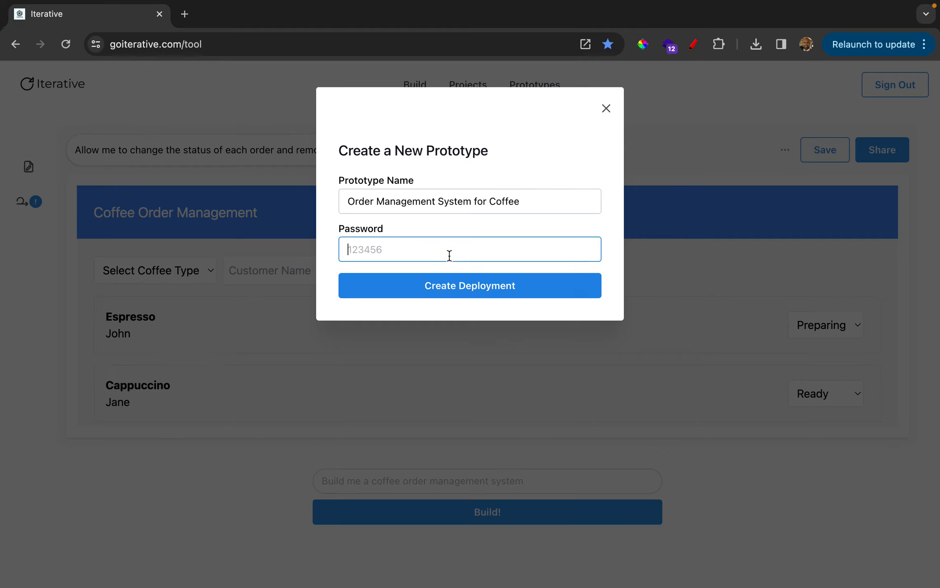
text(1234)
click(443, 288)
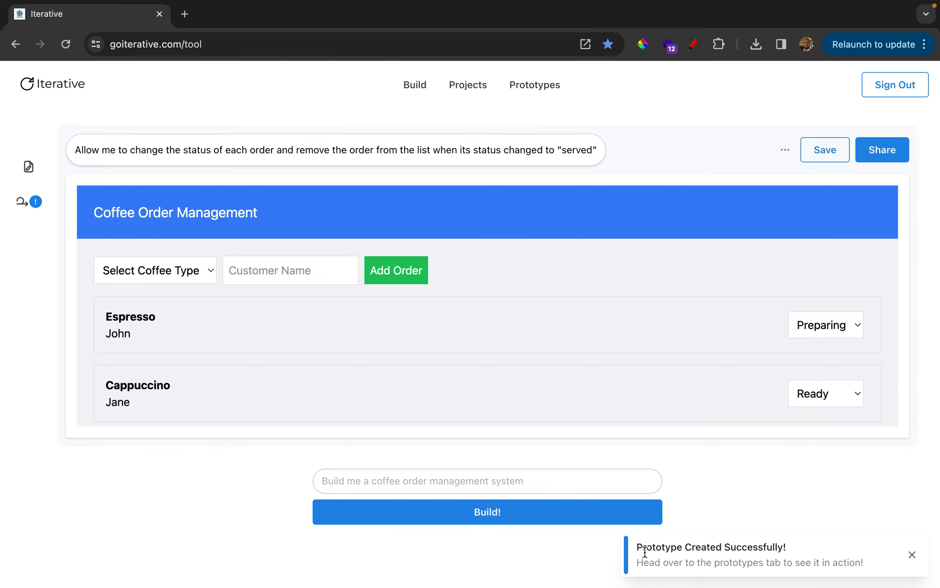
View the "Order Management System for Coffee" prototype and its web address in a new tab, and return to the prototypes list
click(551, 86)
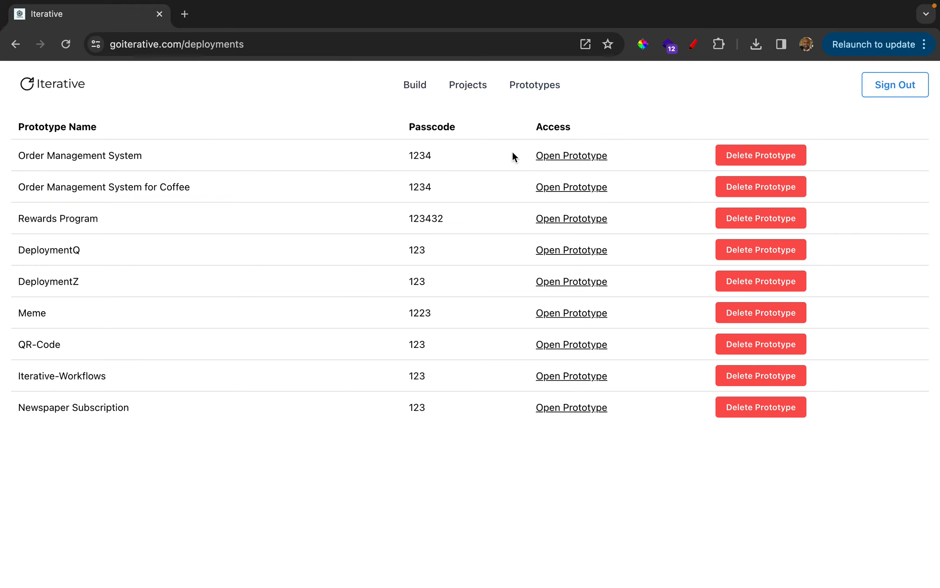
right_click(561, 189)
click(577, 192)
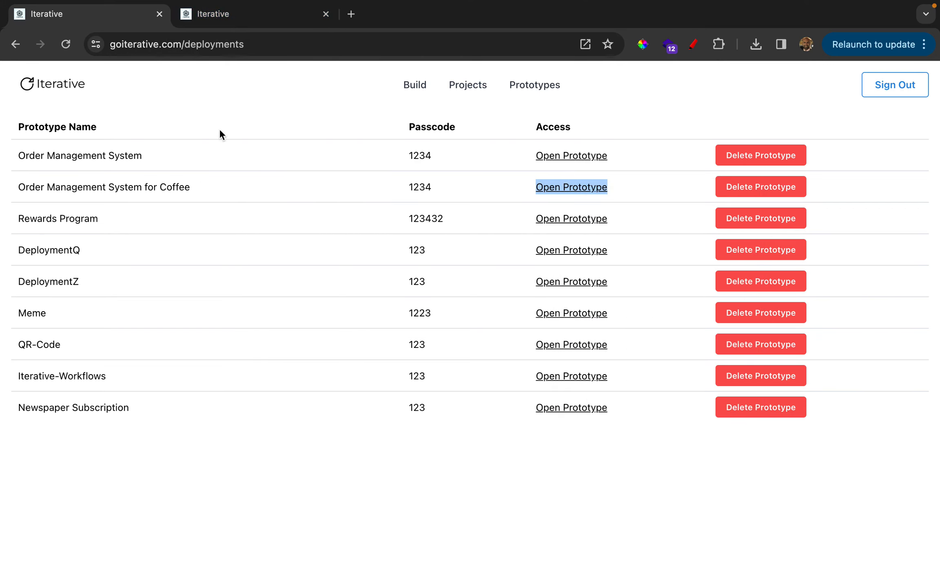
click(250, 19)
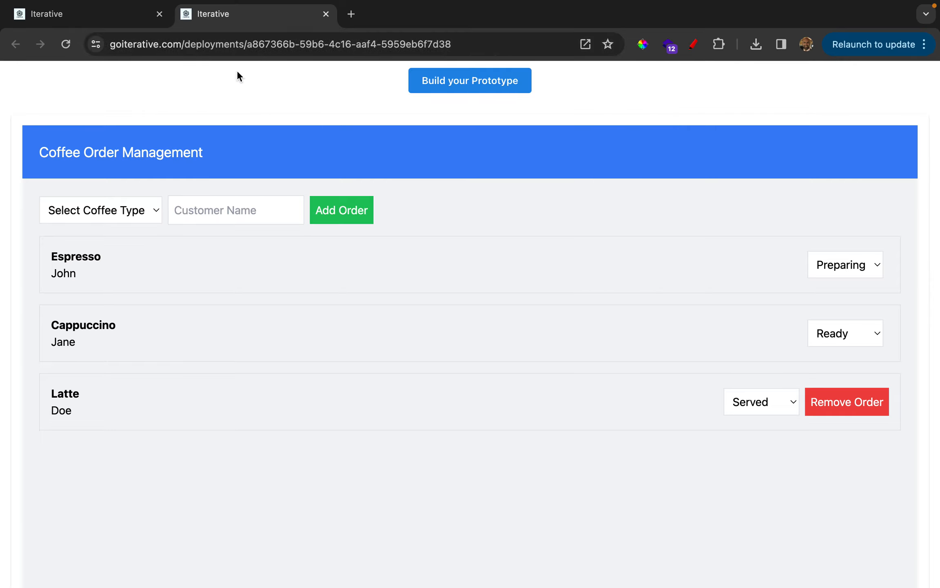
click(259, 45)
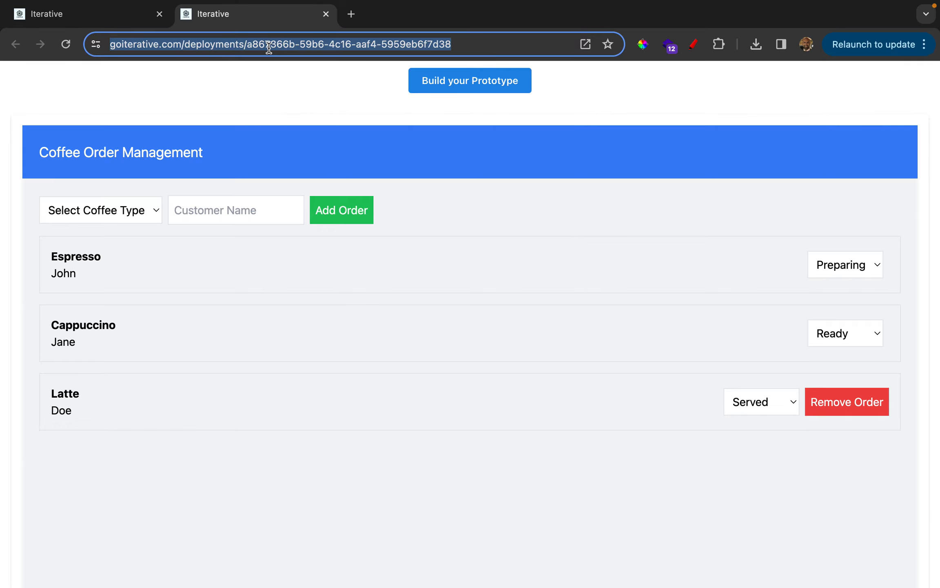
click(123, 22)
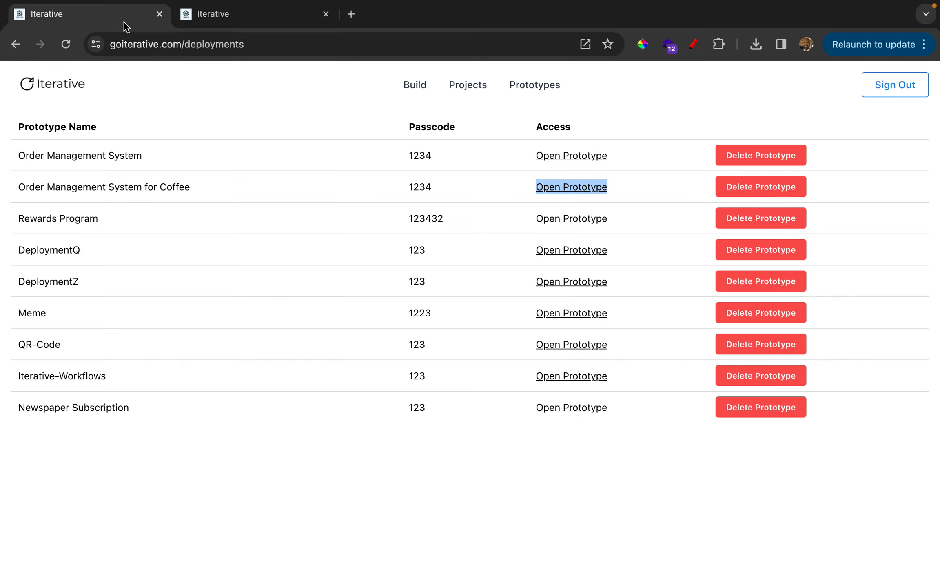
From the saved projects list, open Test-Project-2 and Test-Project in the tool, each in its own new tab
click(468, 89)
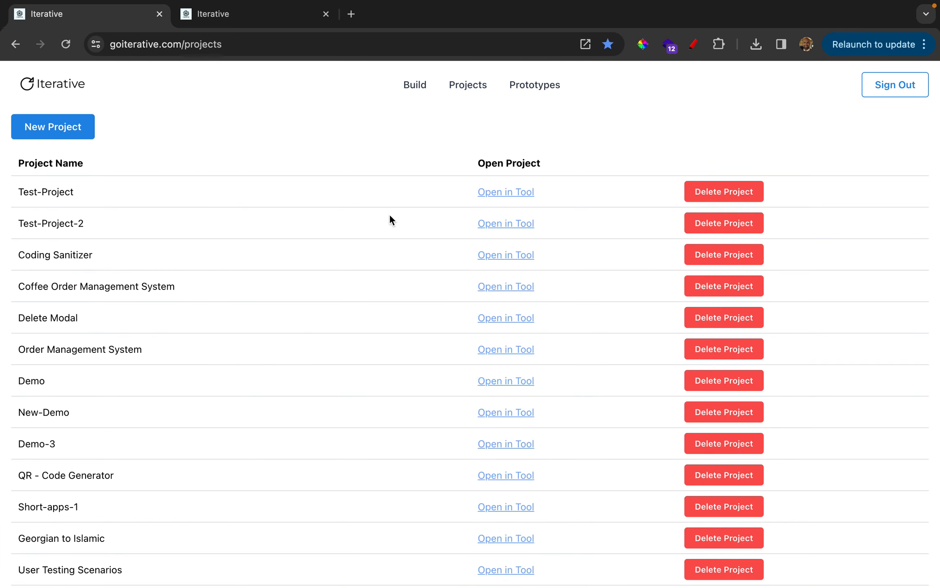
scroll(389, 213, down, 1)
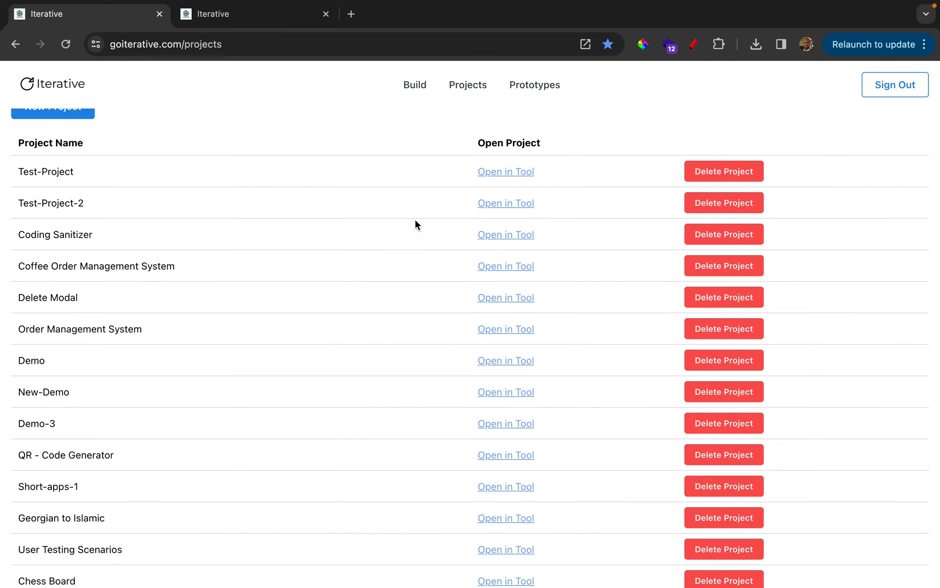
right_click(496, 205)
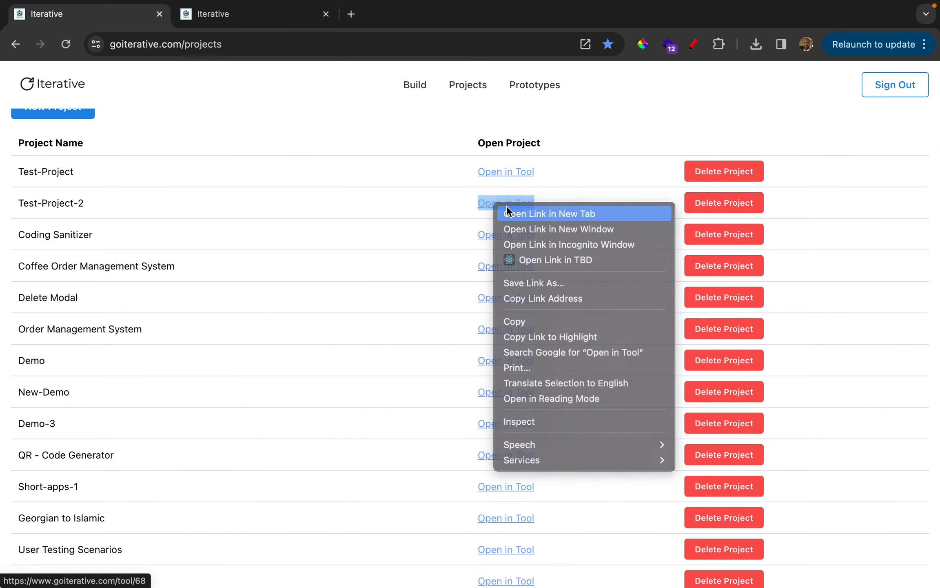
click(506, 209)
right_click(507, 173)
click(521, 176)
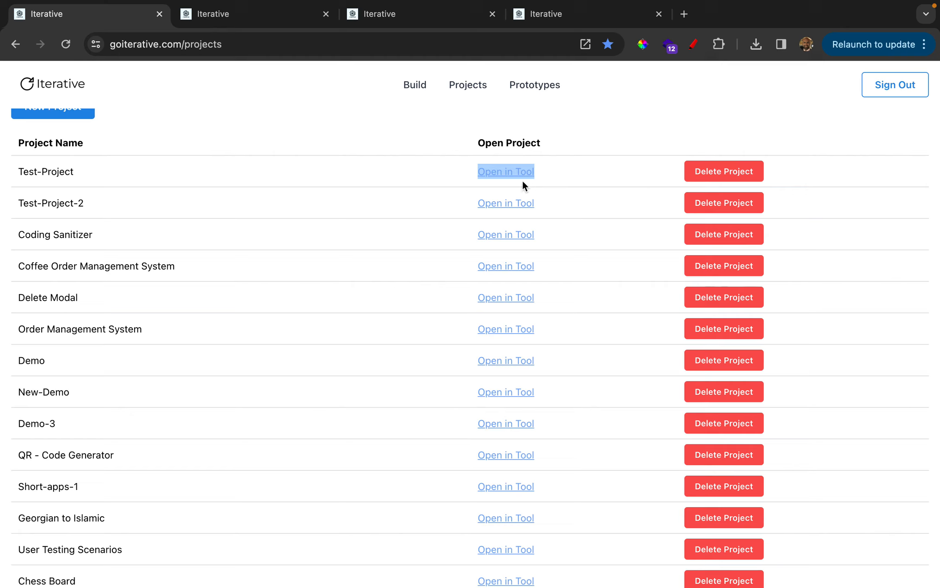
View the opened Test-Project-2 app, close both project tabs, and return to the saved projects list
click(417, 16)
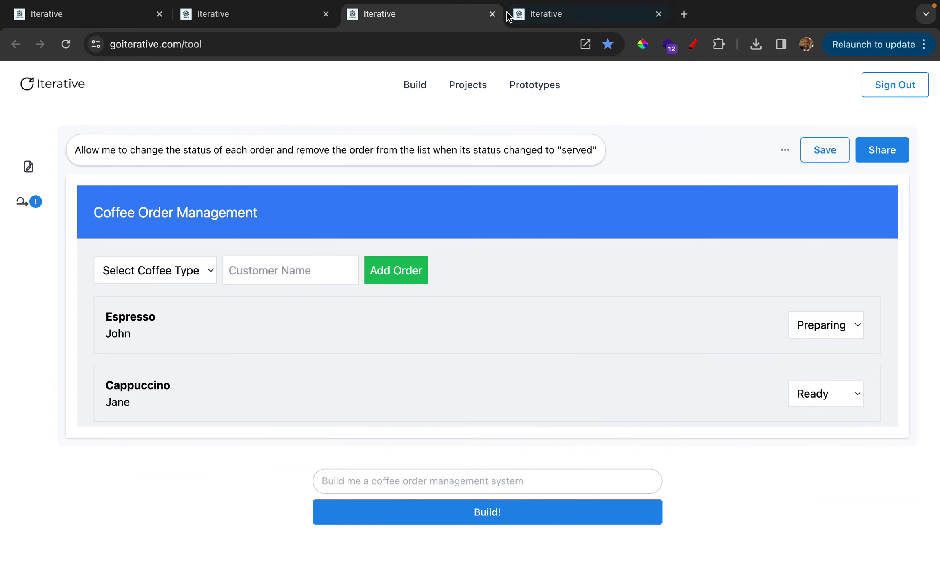
click(492, 14)
click(492, 14)
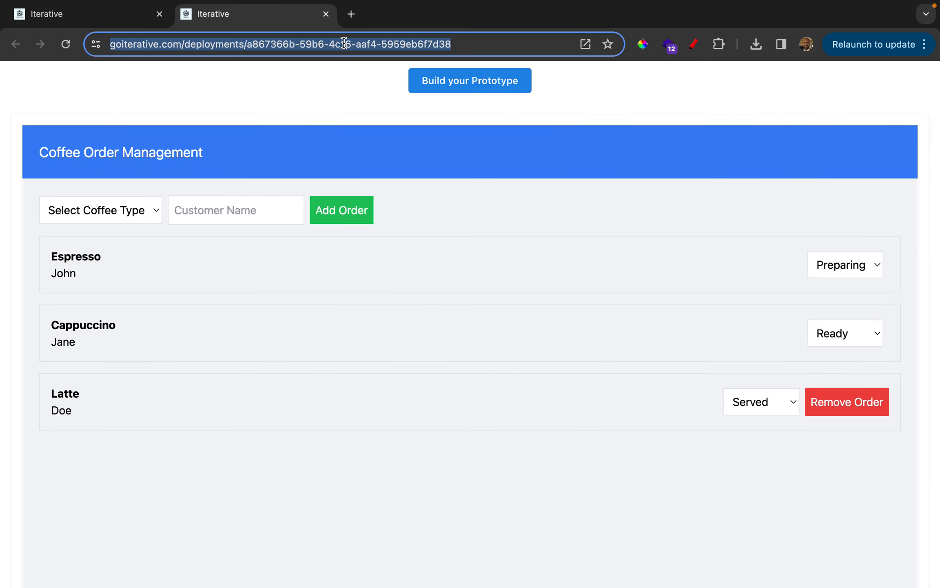
click(100, 22)
scroll(261, 232, up, 2)
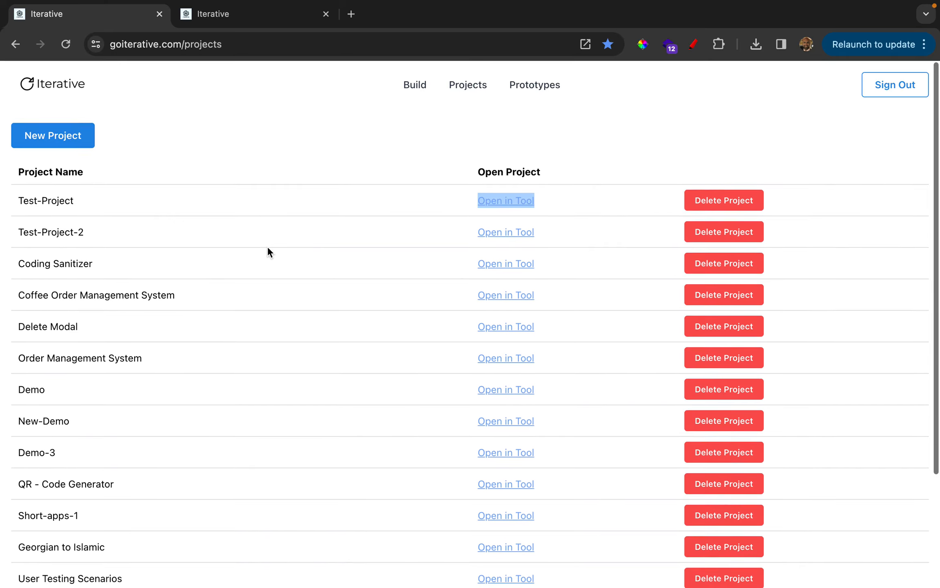